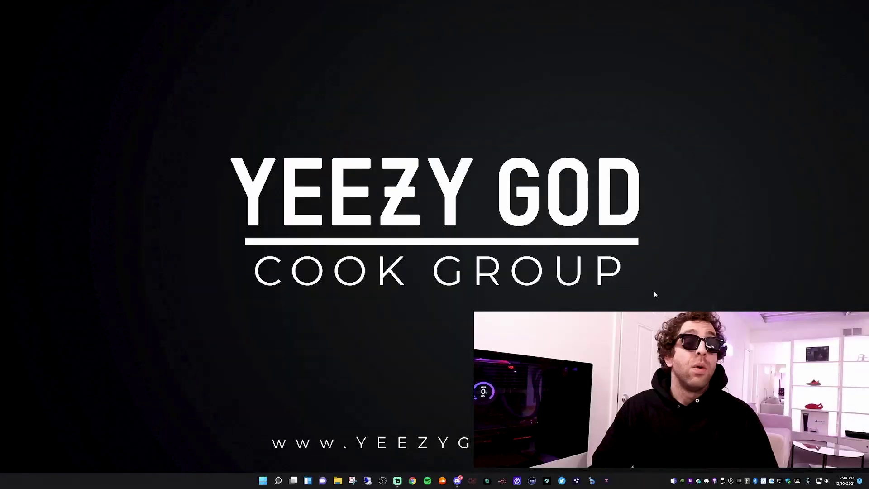
- Search for google chrome, open google.com/chrome, and run ChromeSetup.exe to install Chrome
left_click(412, 482)
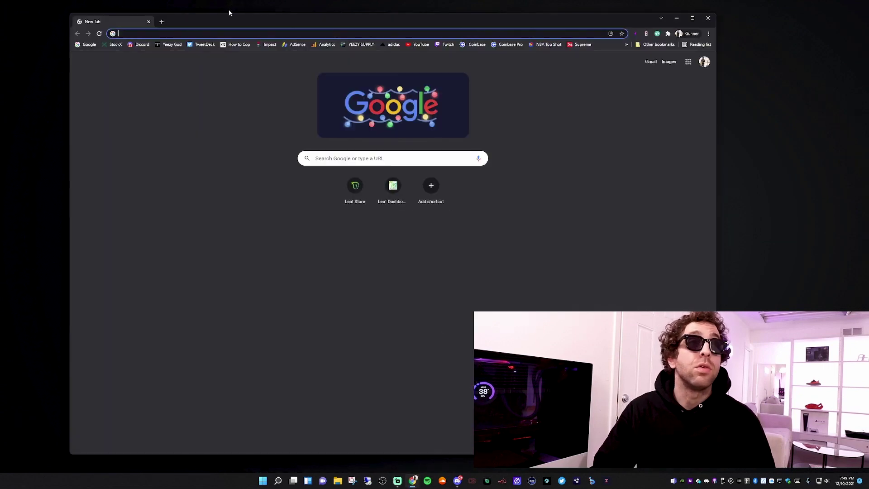
left_click_drag(229, 11, 298, 12)
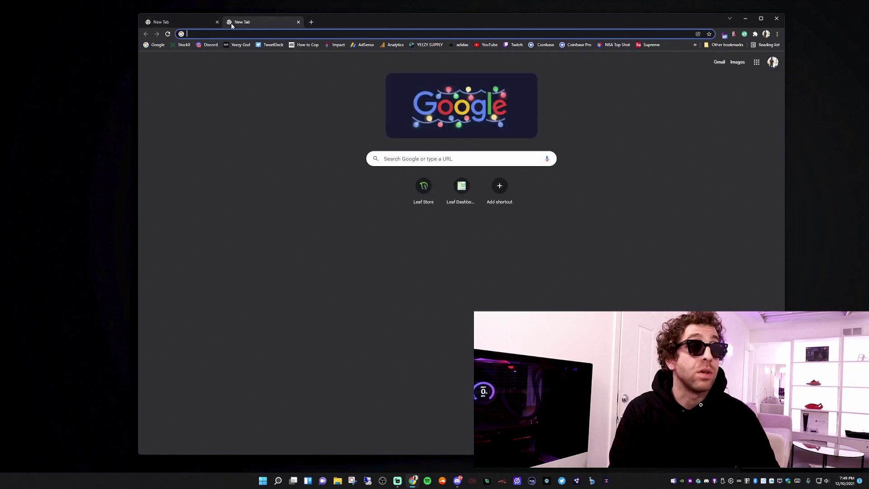
type("goo")
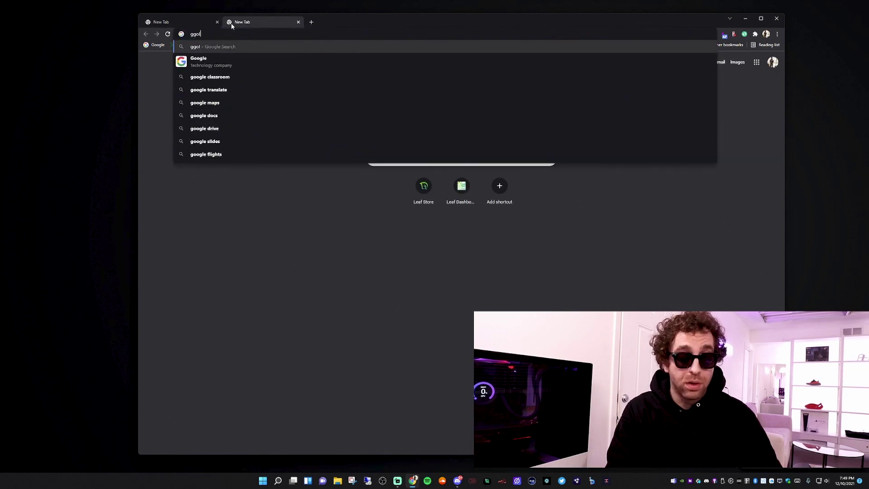
type("le chrome")
key("Return")
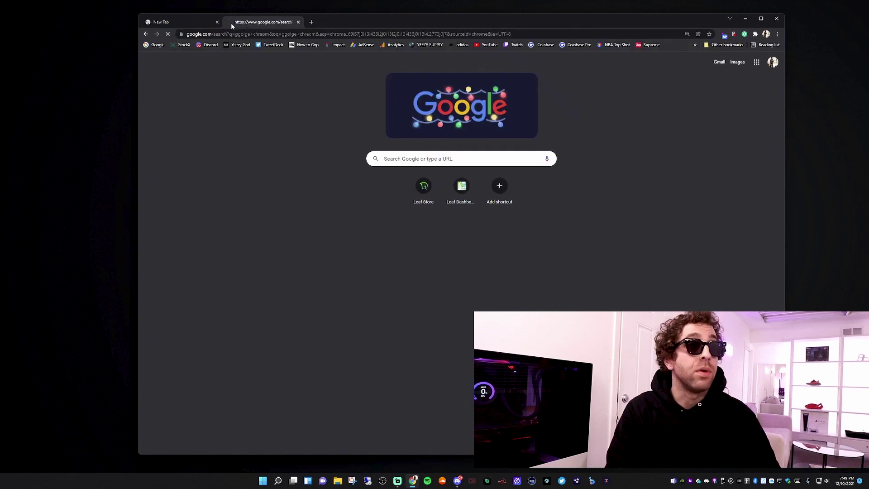
left_click(247, 142)
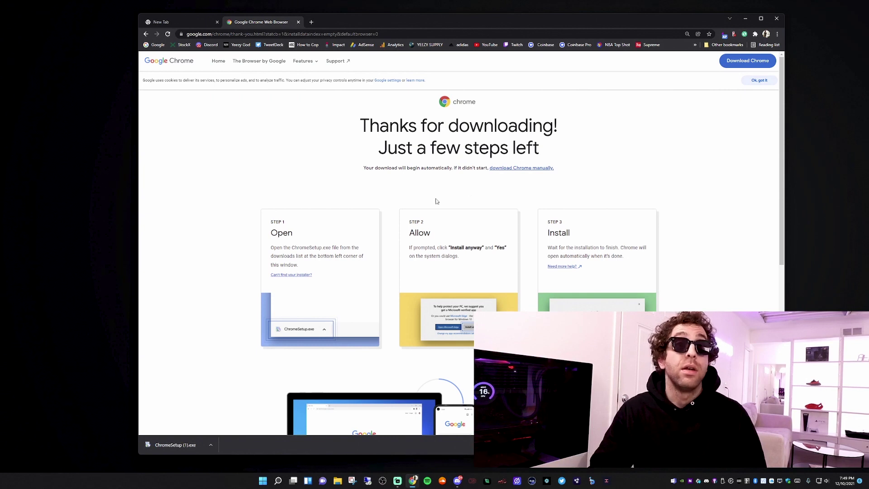
left_click(172, 446)
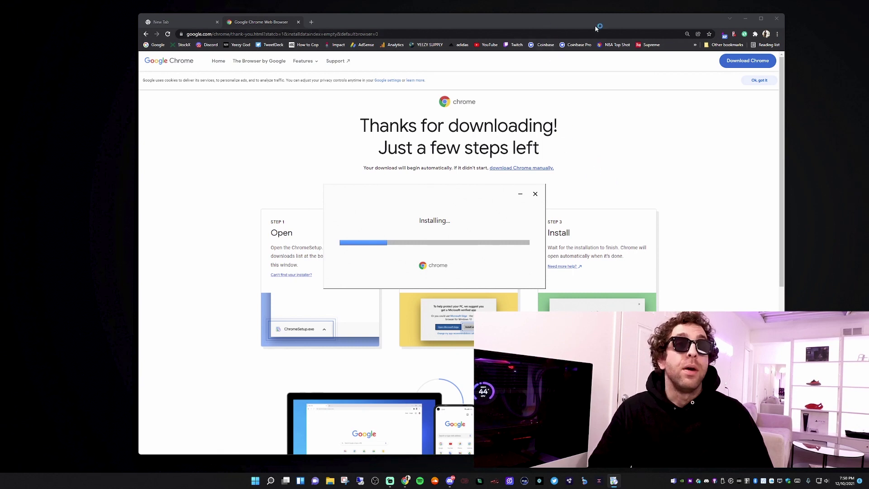
left_click(742, 22)
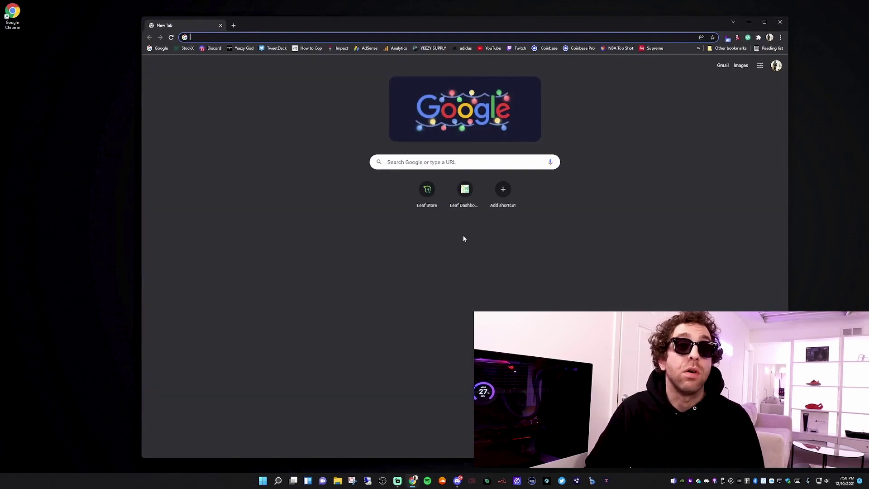
- Open a new browser window for the carrie profile
left_click_drag(459, 22, 414, 23)
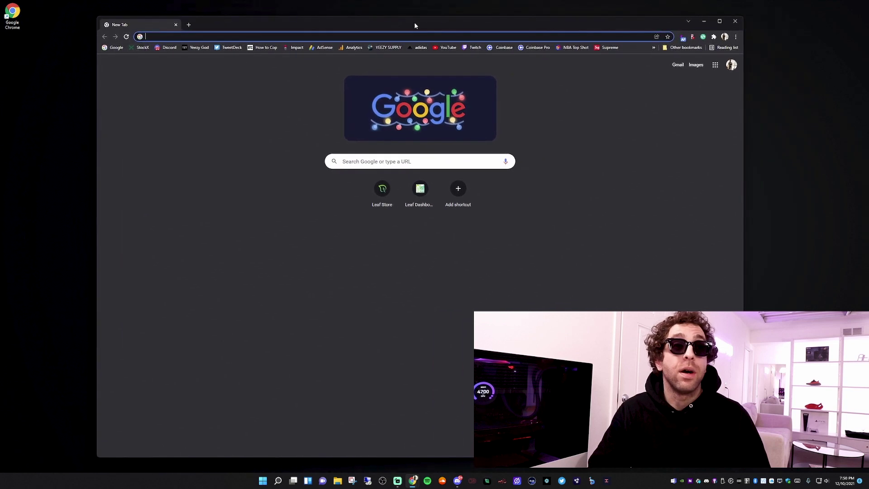
left_click(726, 38)
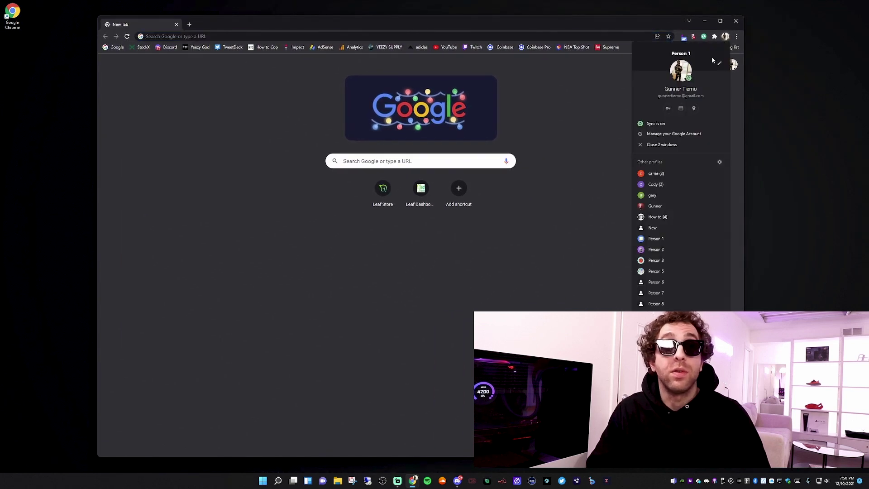
left_click(726, 37)
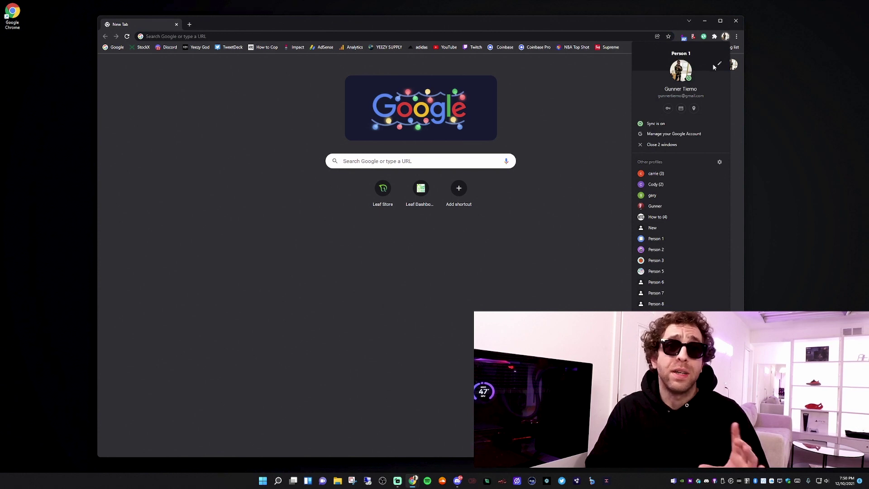
mouse_move(657, 175)
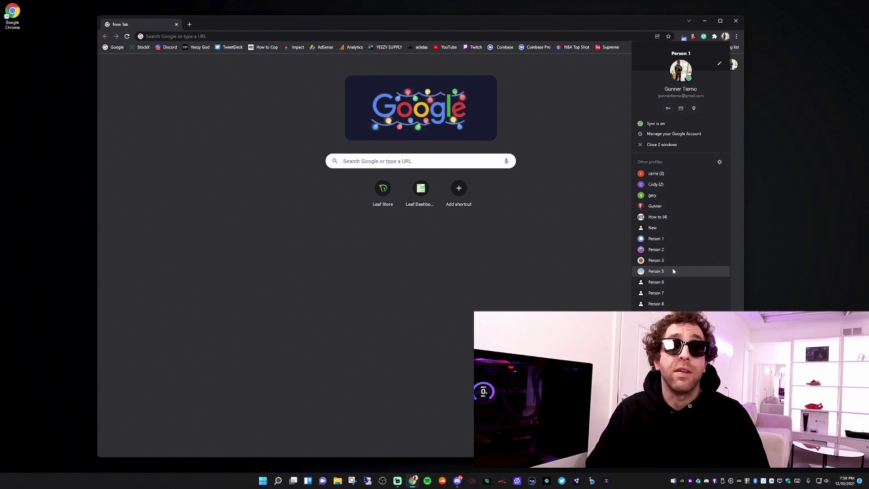
left_click(662, 176)
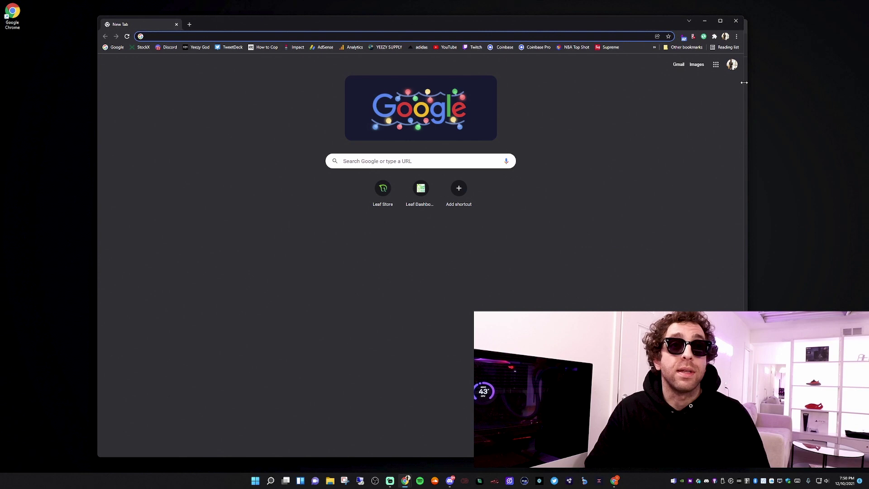
- Go to yeezysupply.com in the original window and open the Foam Runner Ochre page
left_click_drag(744, 83, 269, 82)
type("yeezysupply.")
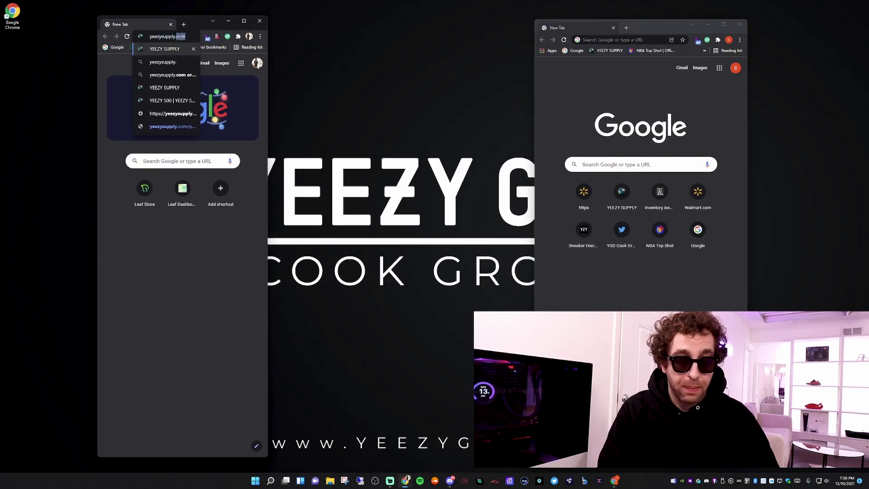
key("Return")
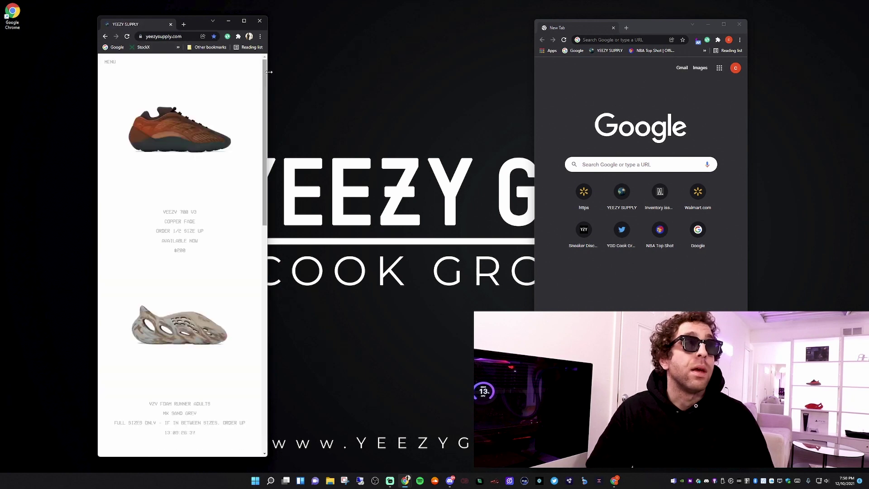
left_click_drag(268, 82, 443, 82)
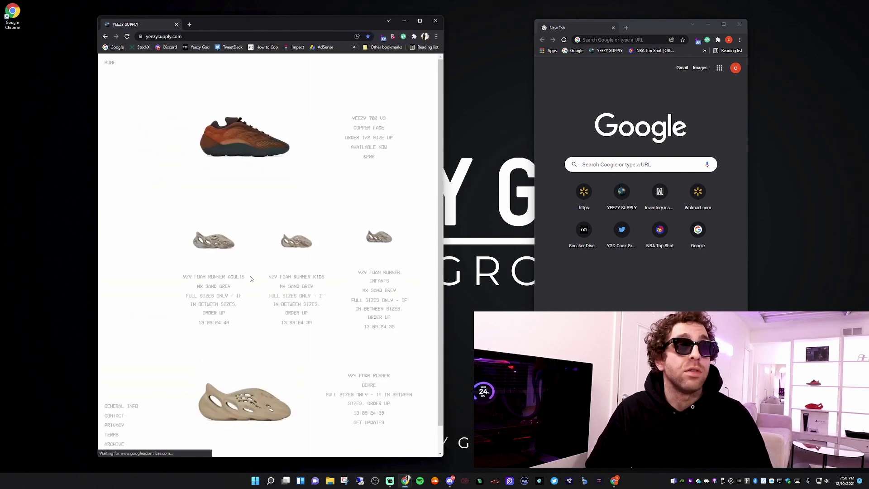
scroll(251, 340, "down", 1)
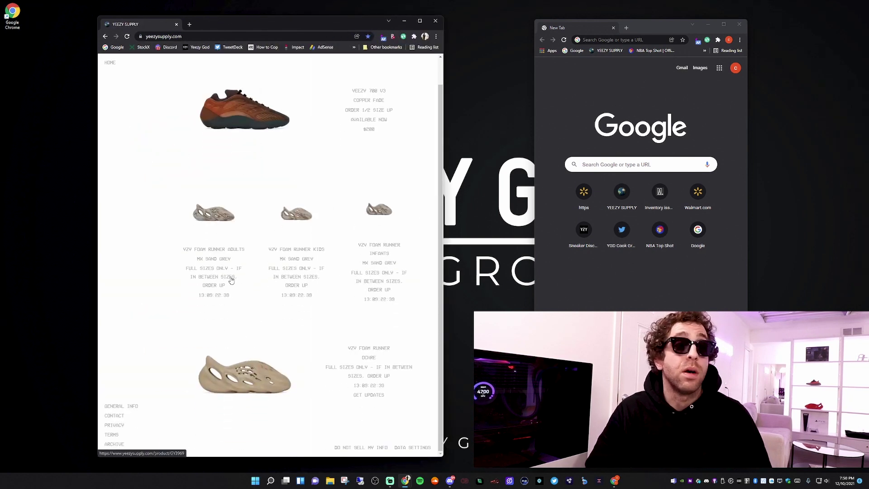
left_click(230, 367)
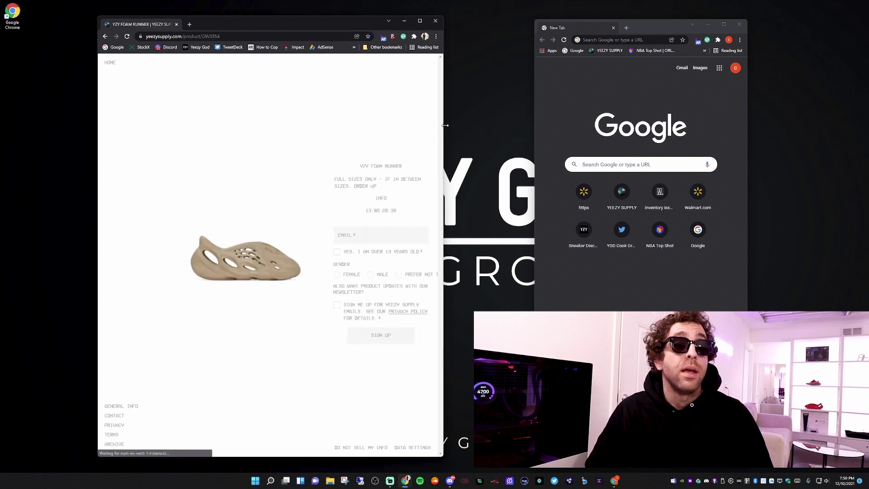
- Place the Foam Runner window as a narrow far-left strip with carrie's window beside it
left_click_drag(443, 271, 268, 271)
left_click_drag(204, 23, 149, 13)
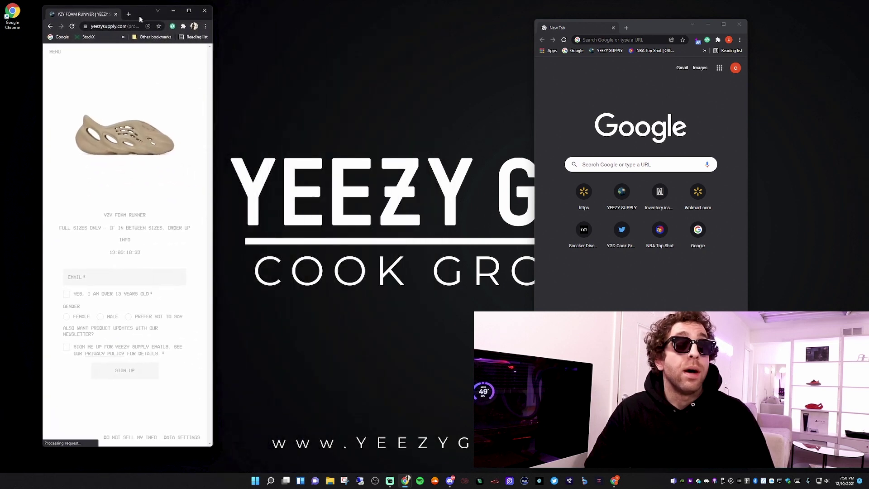
left_click_drag(636, 32, 323, 15)
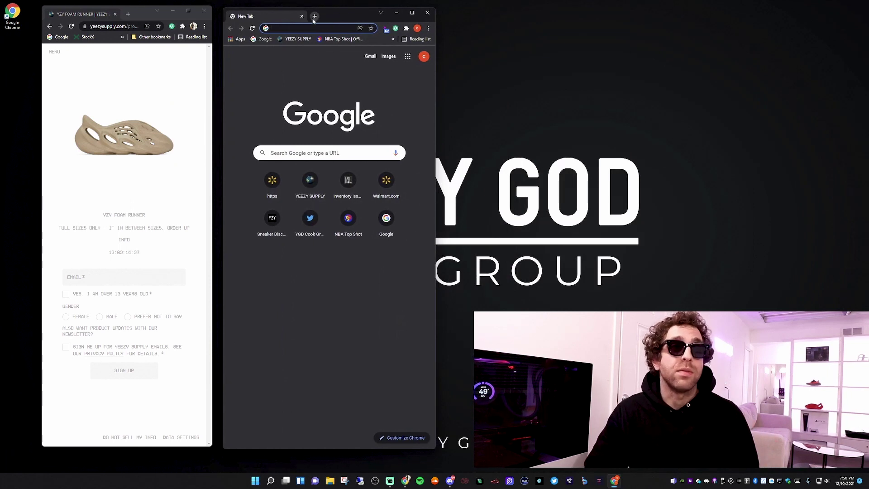
left_click(314, 17)
left_click(353, 17)
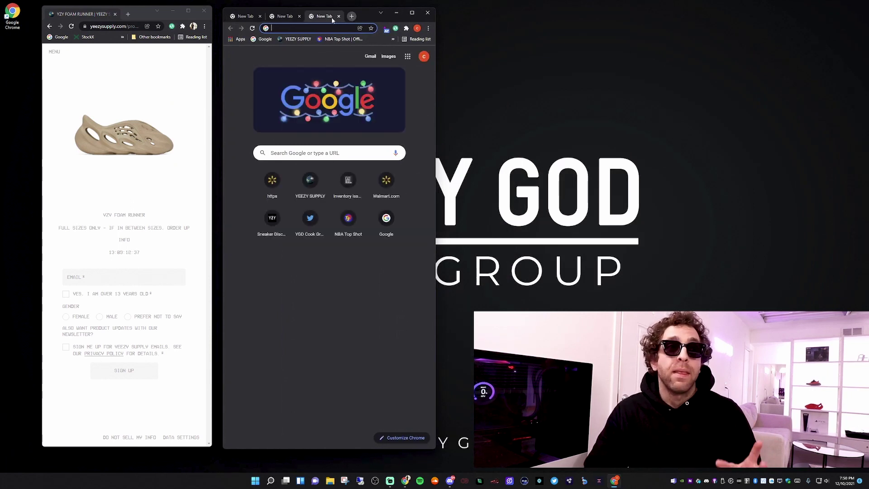
left_click_drag(391, 19, 453, 19)
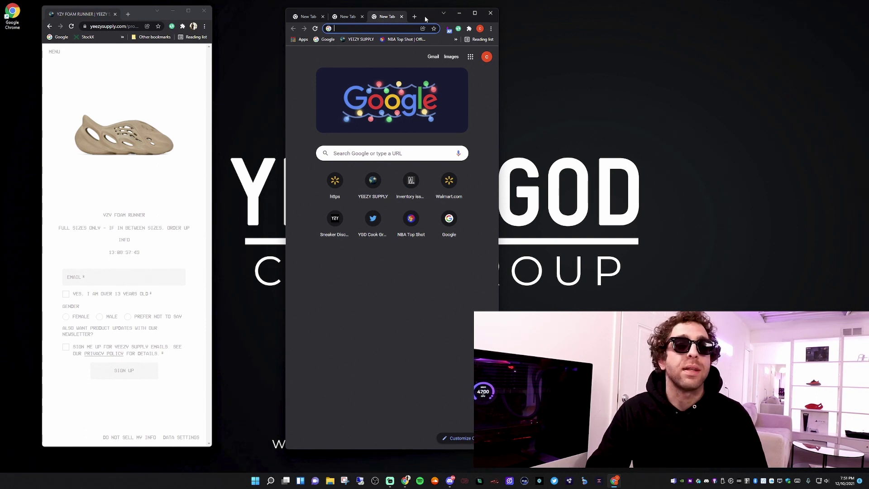
left_click_drag(426, 19, 429, 20)
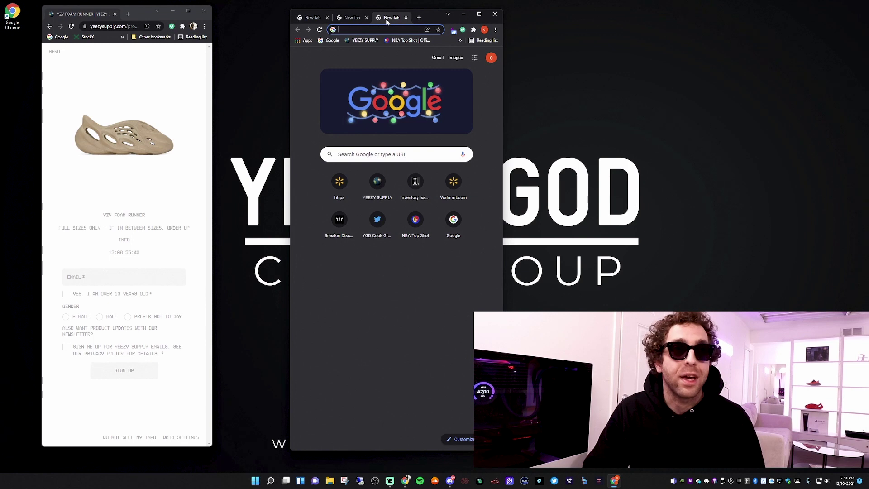
left_click(406, 18)
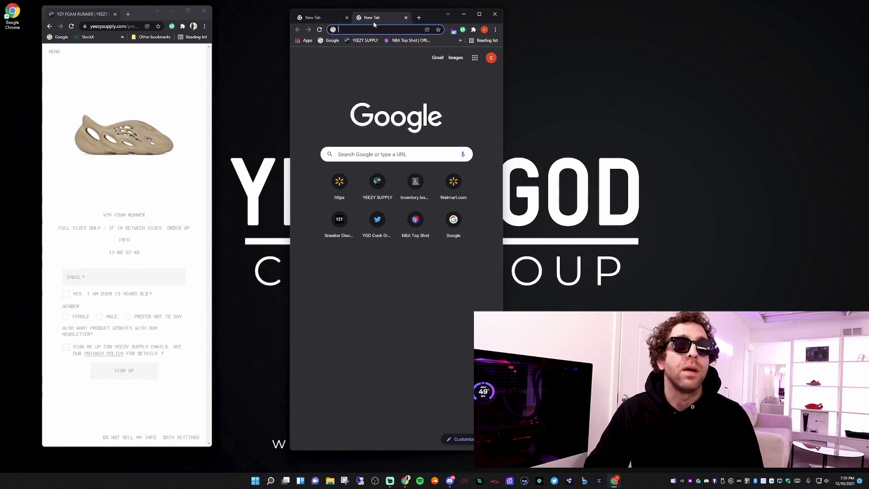
left_click(405, 18)
left_click_drag(429, 19, 367, 20)
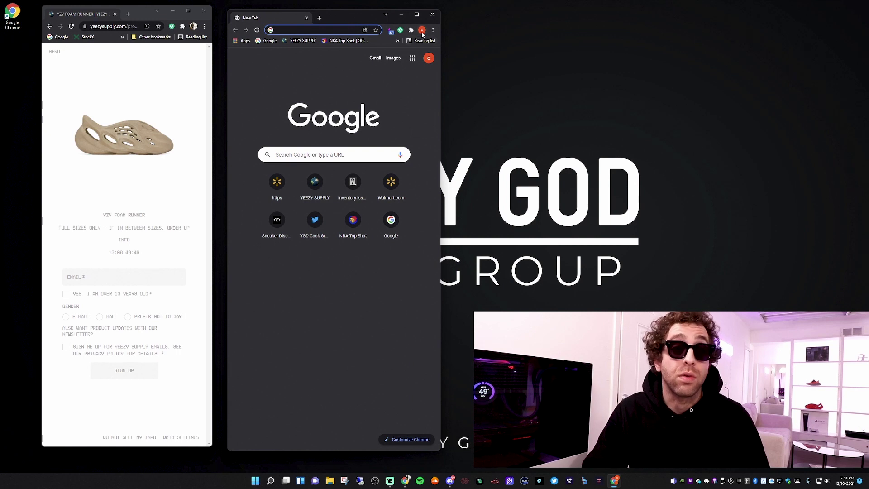
- Start adding a new Chrome profile without signing in
left_click(422, 30)
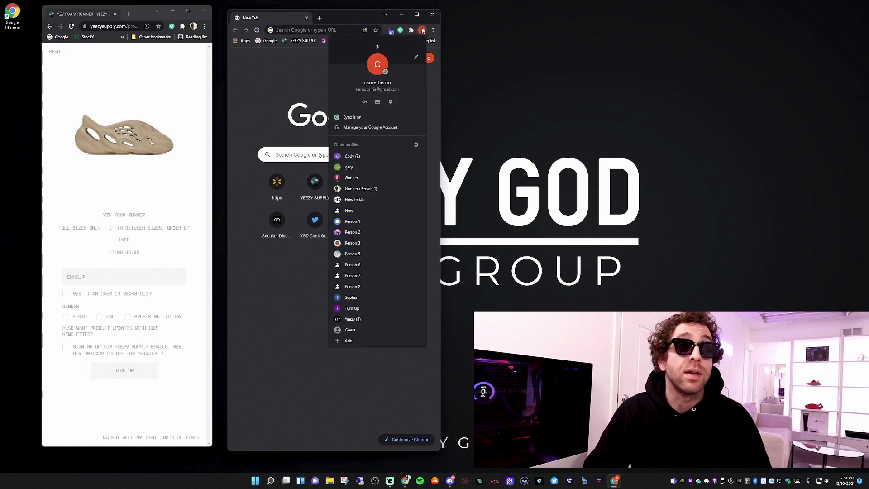
left_click(422, 30)
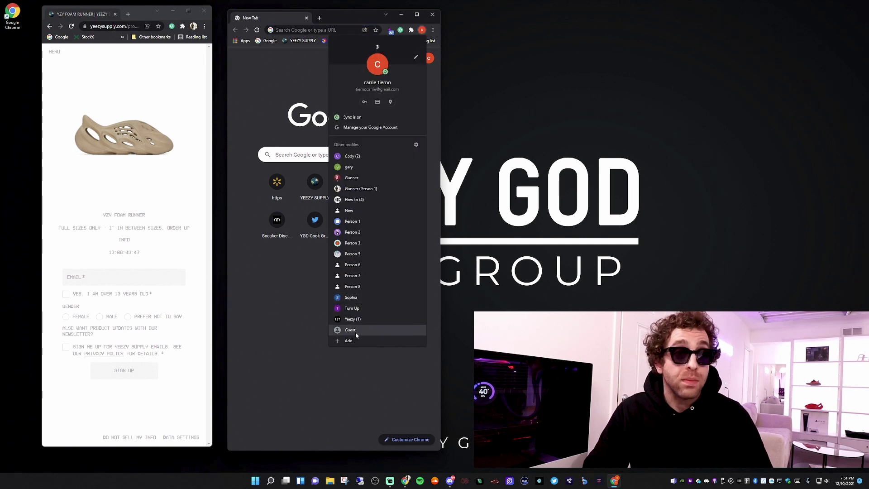
left_click(355, 340)
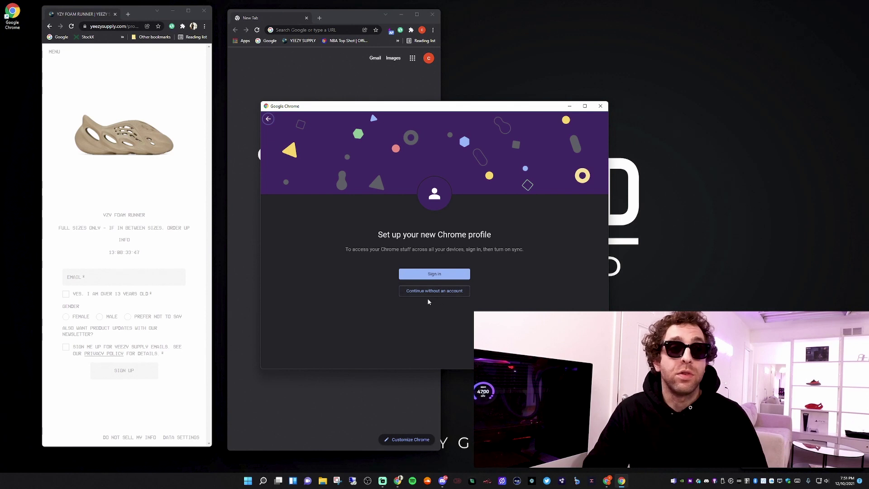
left_click(427, 293)
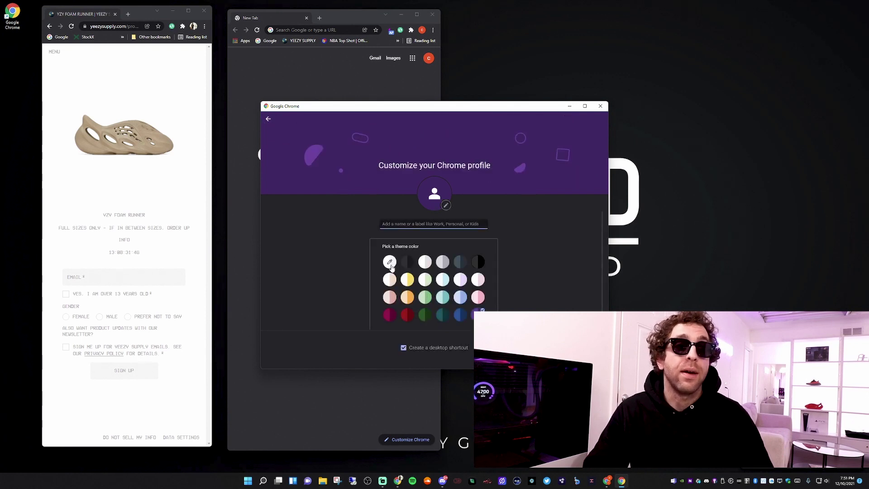
- Give the profile a dark theme and the name 'Google Chrome Person 1'
left_click(390, 263)
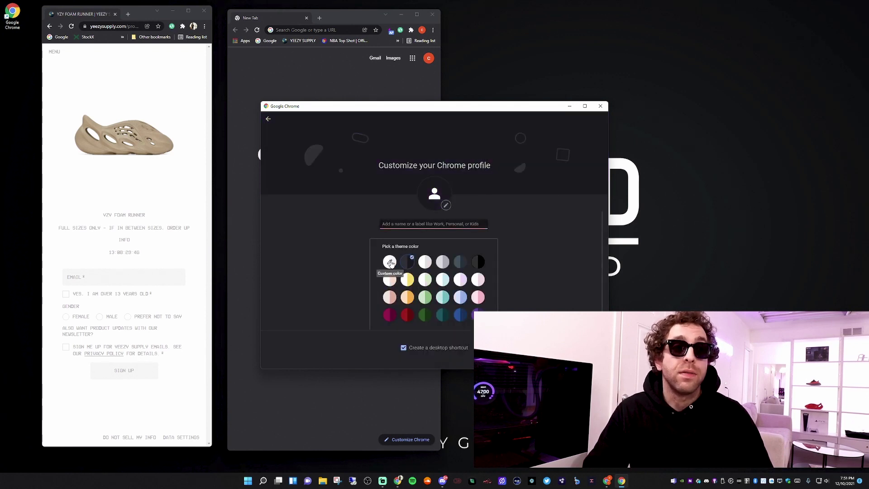
left_click(390, 263)
key("Escape")
type("Google Chrome Person")
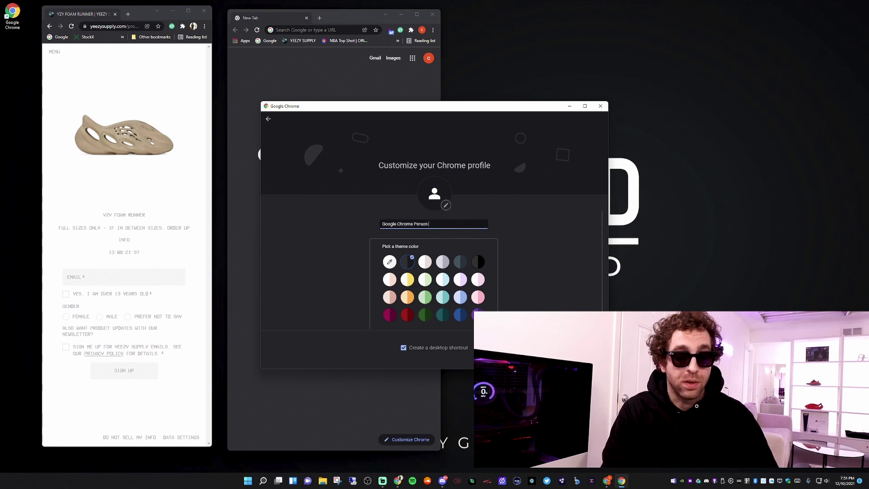
type("1")
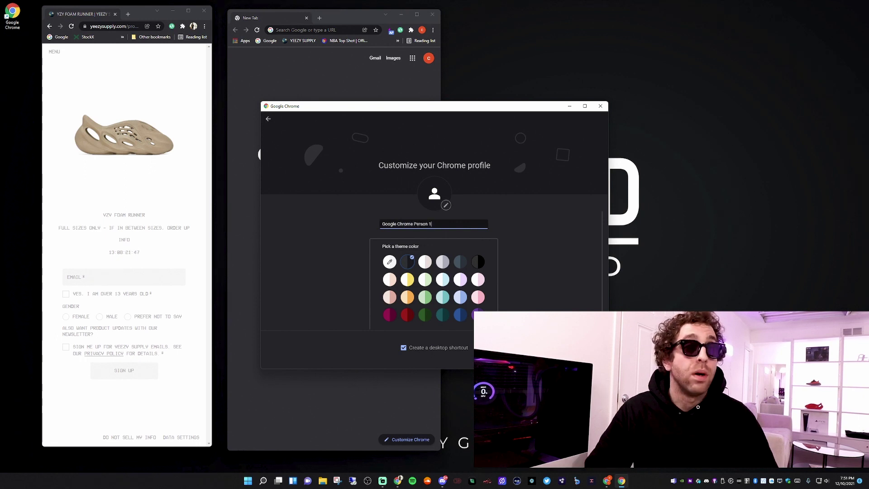
key("Return")
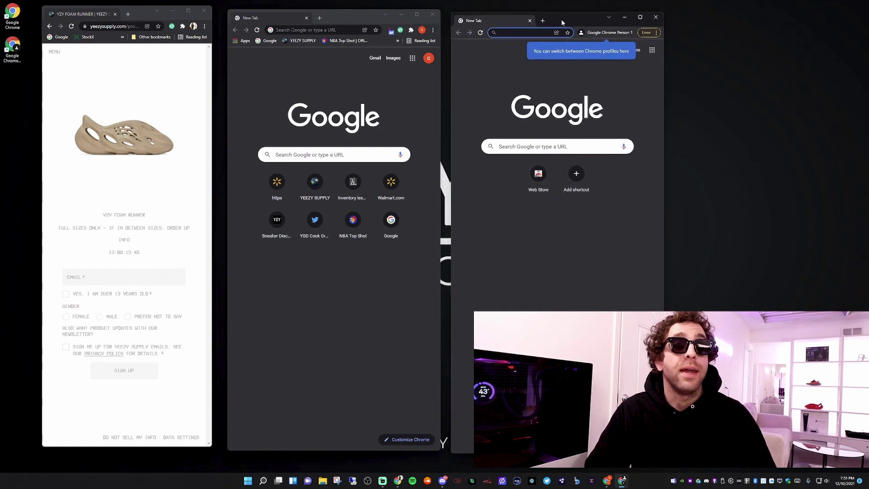
- Narrow the Person 1 window and slide it into a third column right of the middle window
left_click_drag(441, 77, 298, 81)
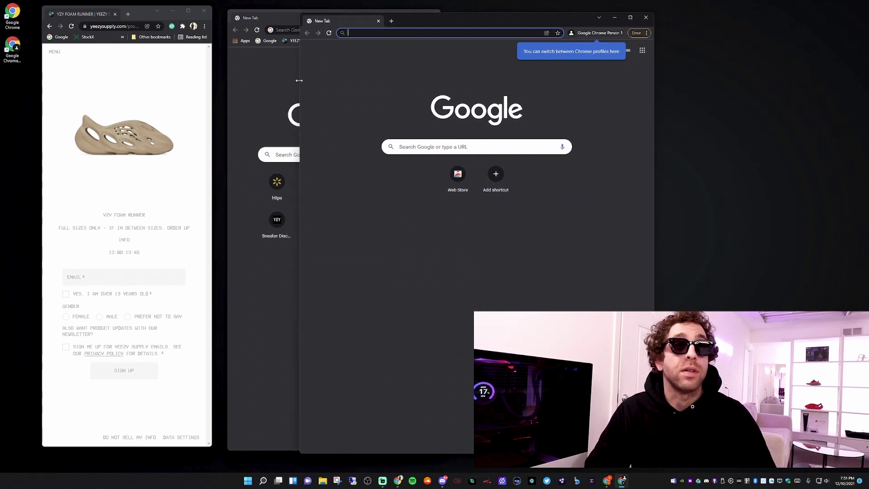
left_click_drag(494, 25, 422, 25)
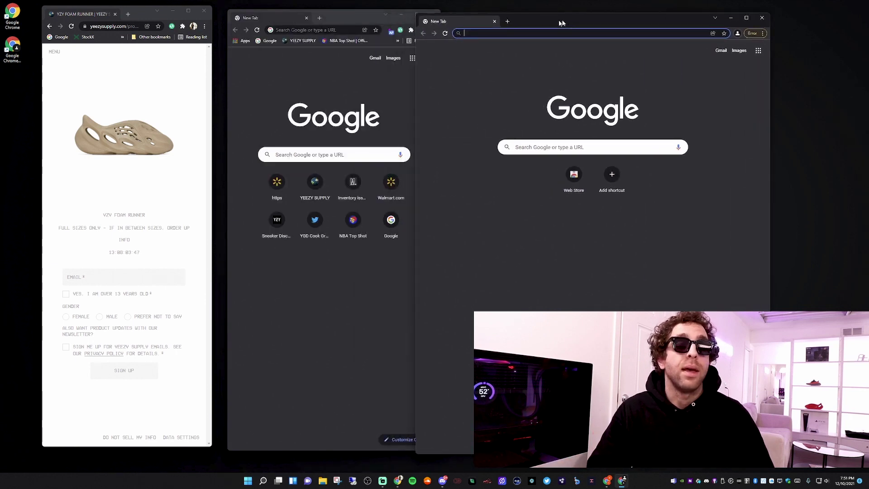
left_click_drag(372, 25, 587, 20)
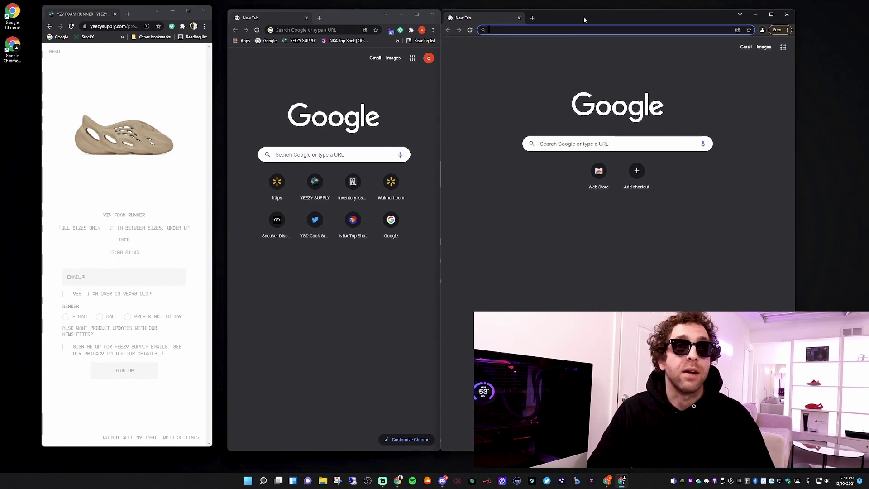
left_click_drag(586, 17, 576, 14)
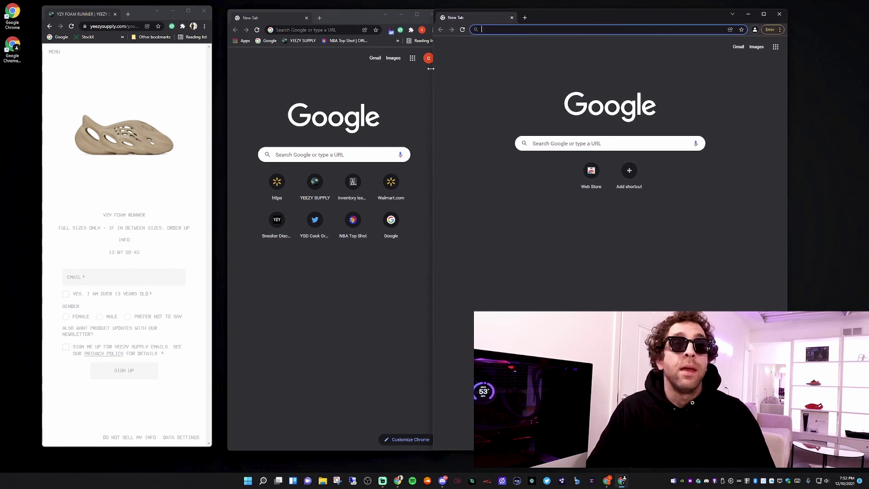
left_click_drag(431, 68, 586, 68)
left_click_drag(688, 22, 555, 23)
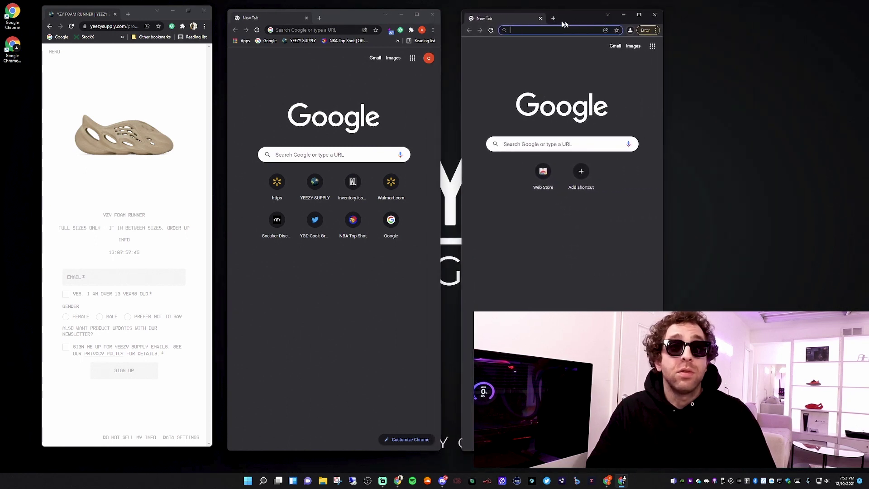
left_click(622, 31)
- Add an account-free profile named Google Chrome Person 2 with a light-blue theme
left_click(578, 291)
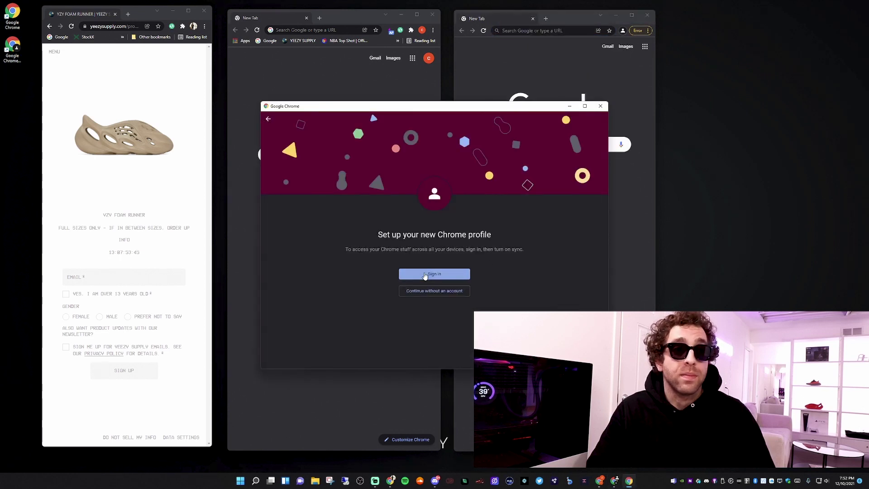
left_click(425, 276)
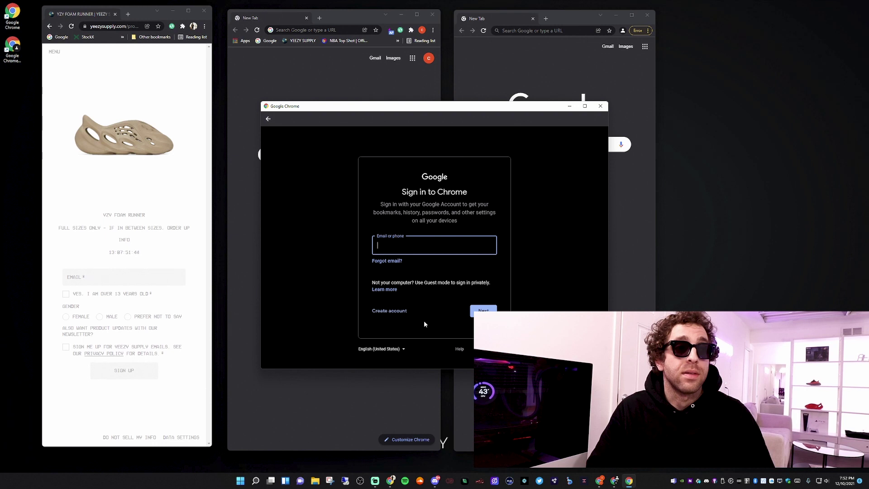
left_click(268, 119)
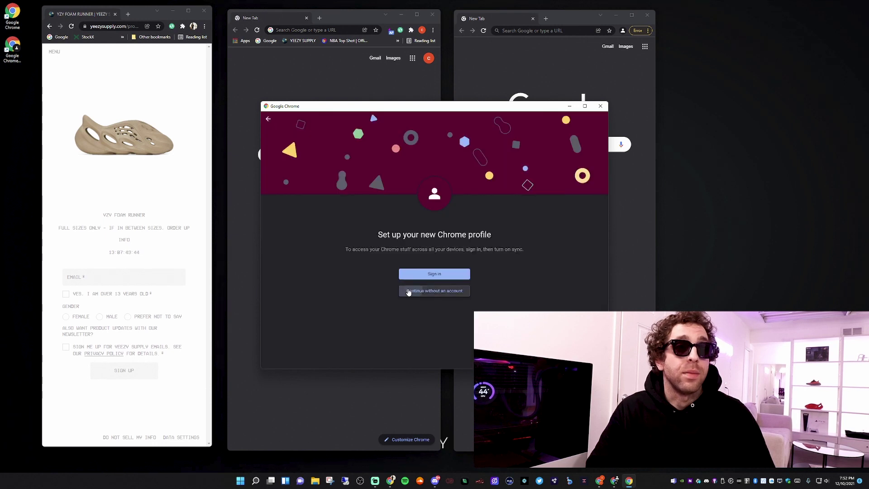
left_click(426, 292)
type("Google")
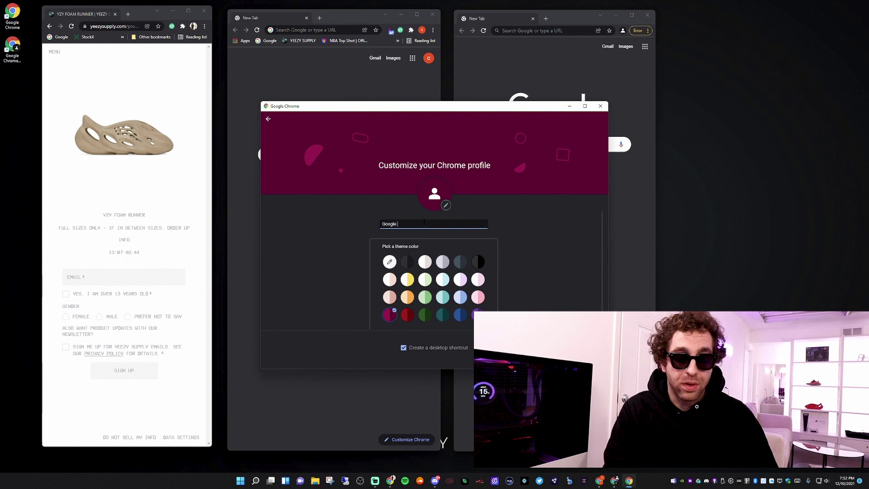
type("Chrome Person 2")
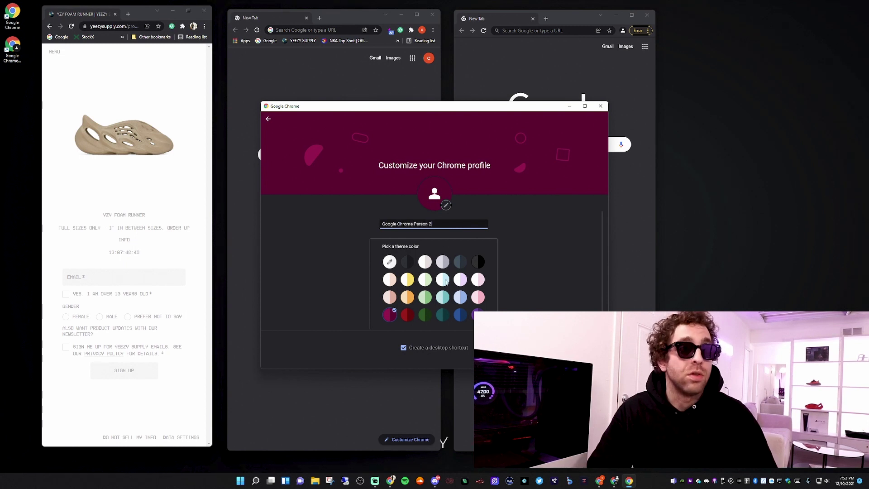
left_click(443, 280)
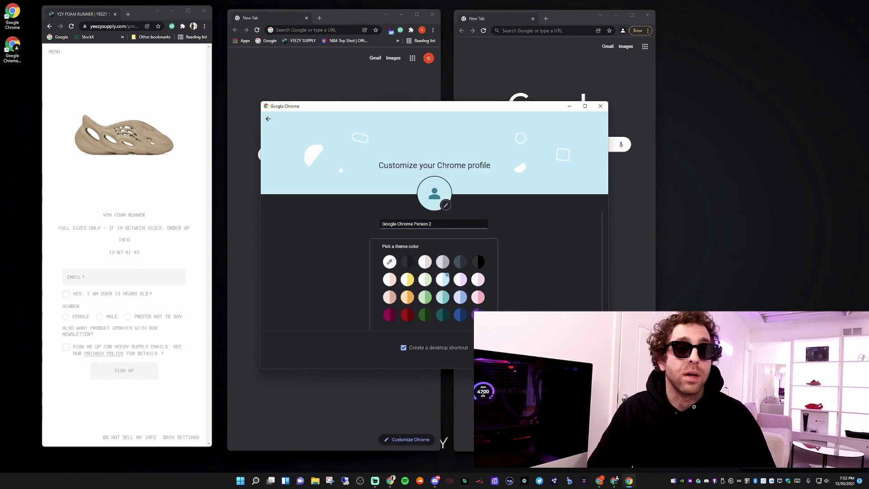
left_click(578, 347)
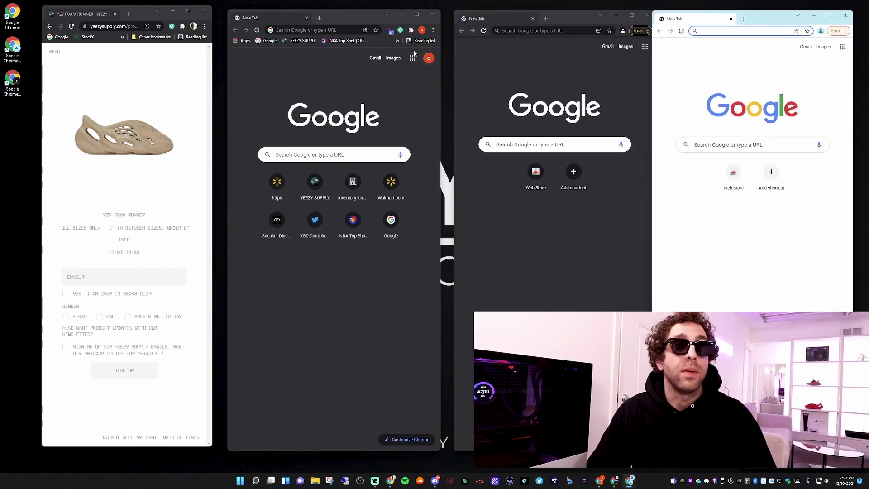
- Line up the second and third windows and open Yeezy Supply in the second via its bookmark
left_click_drag(347, 20, 335, 18)
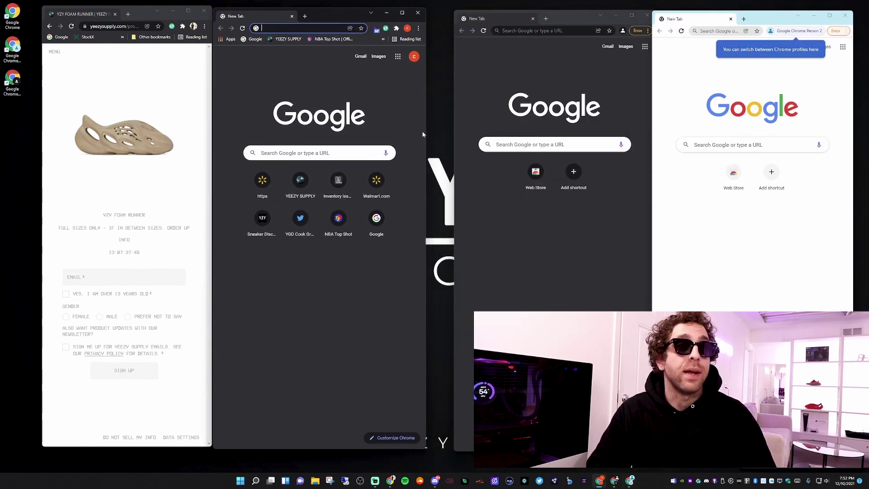
left_click_drag(426, 130, 383, 129)
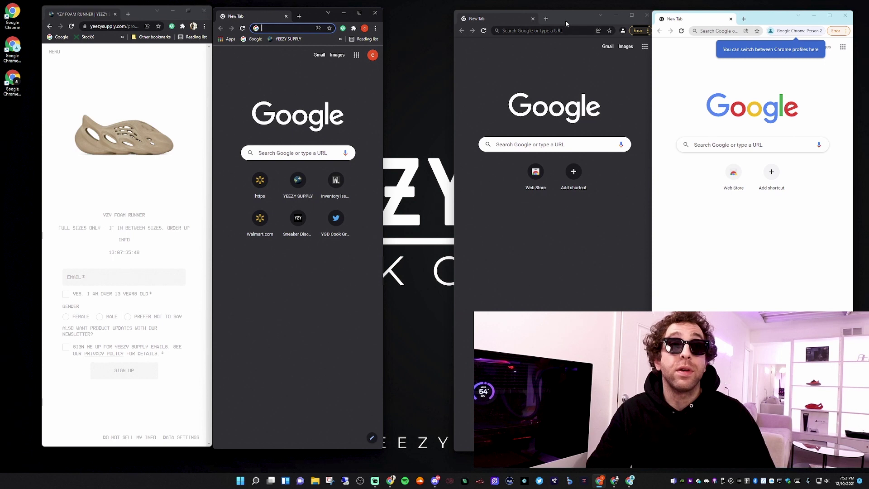
left_click_drag(565, 21, 496, 17)
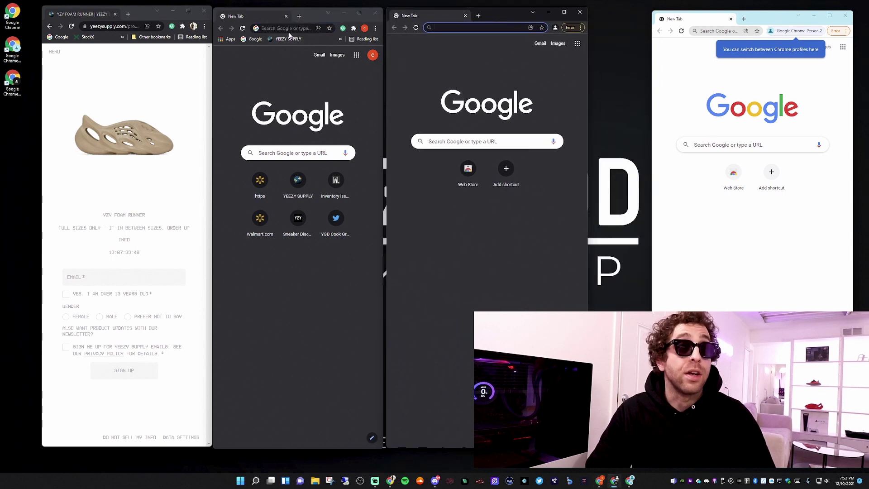
left_click(281, 39)
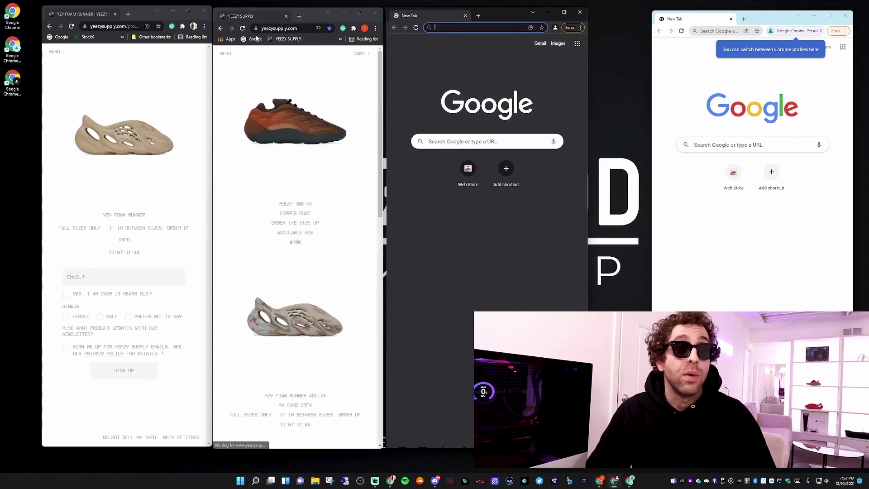
- Paste and load yeezysupply.com in the third and fourth windows
left_click(462, 27)
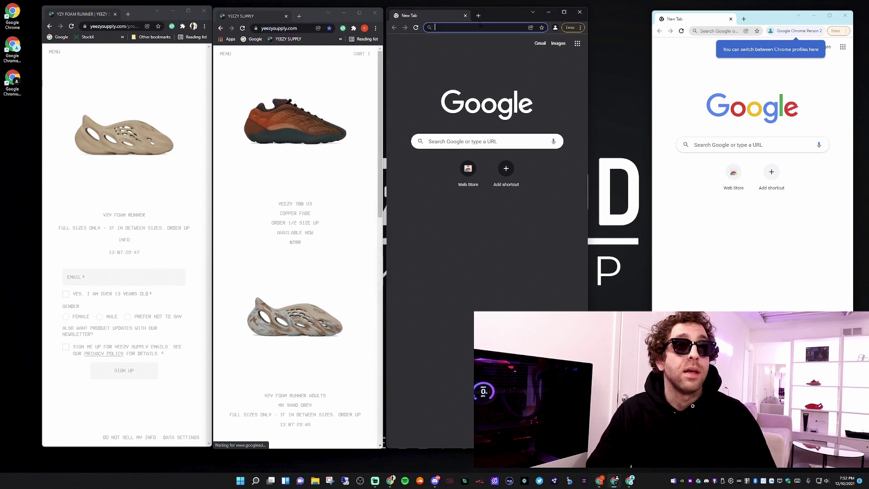
type("https://www.yeezysupply.com/")
key("Return")
left_click(720, 31)
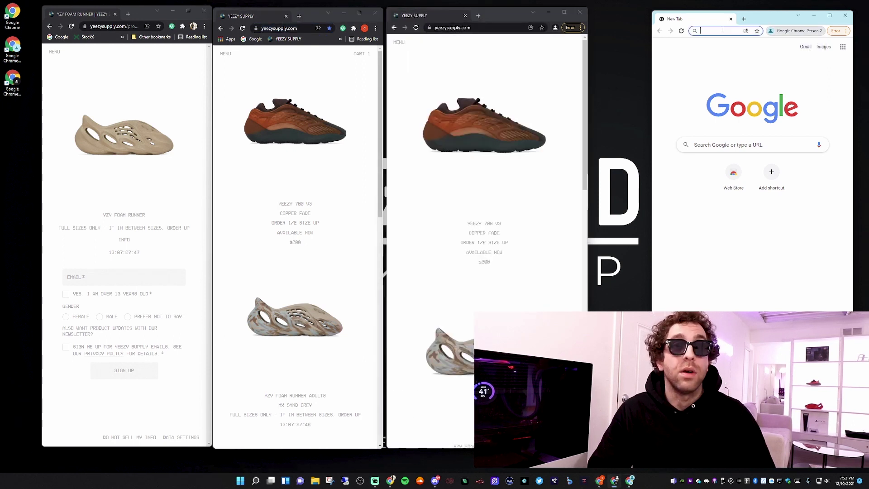
type("https://www.yeezysupply.com/")
key("Return")
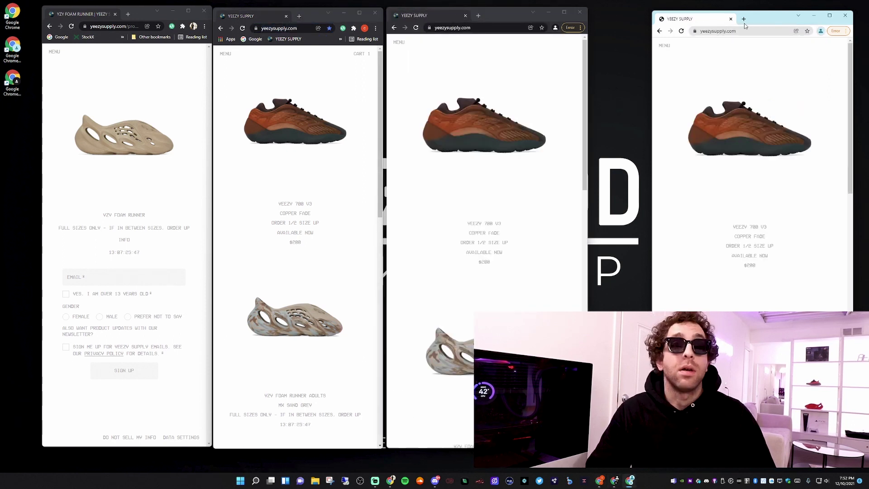
- Fit the fourth window into the row and open YEEZY 700 V3 in the second window
left_click_drag(765, 20, 704, 23)
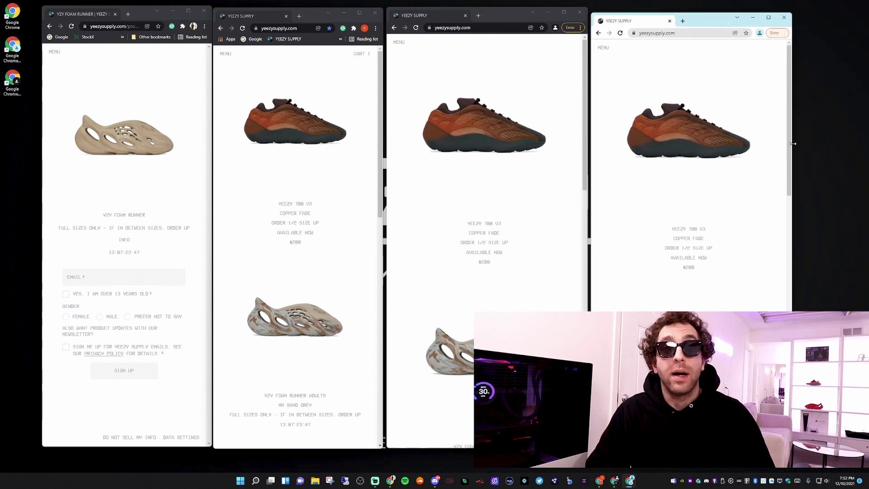
left_click_drag(794, 143, 761, 144)
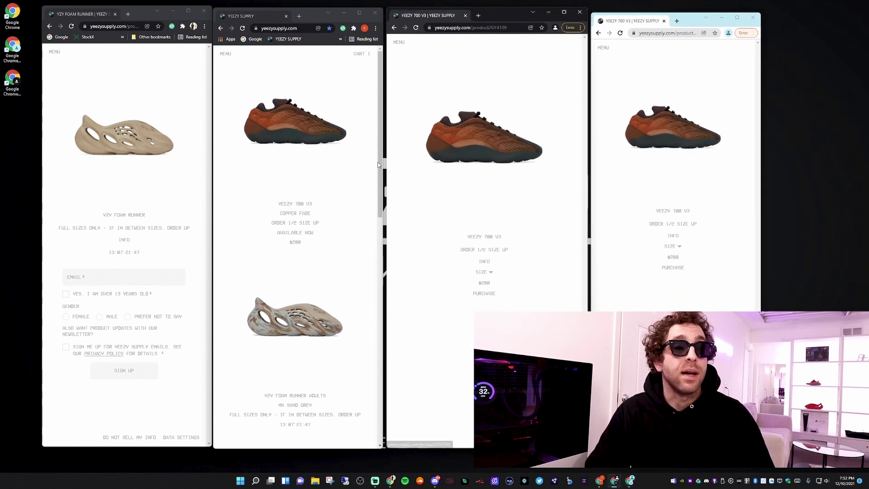
left_click(312, 132)
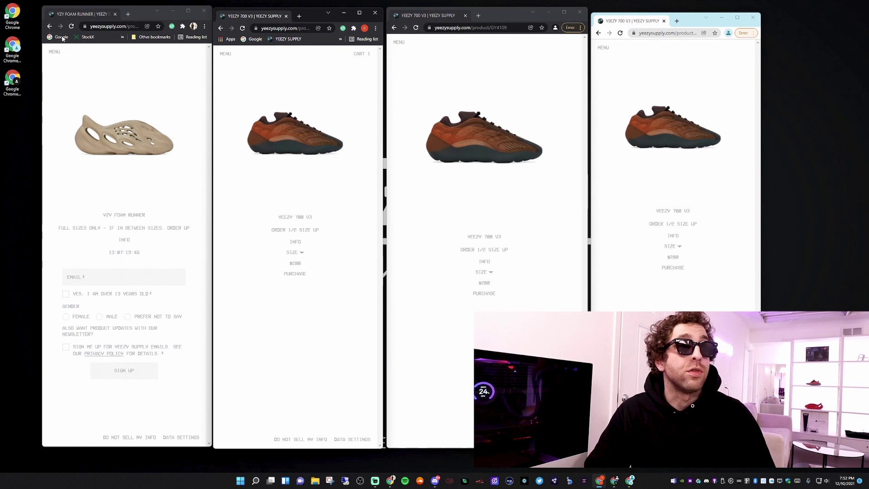
- Open YEEZY 700 V3 in the first window, then reload the product page in all four windows
left_click(51, 27)
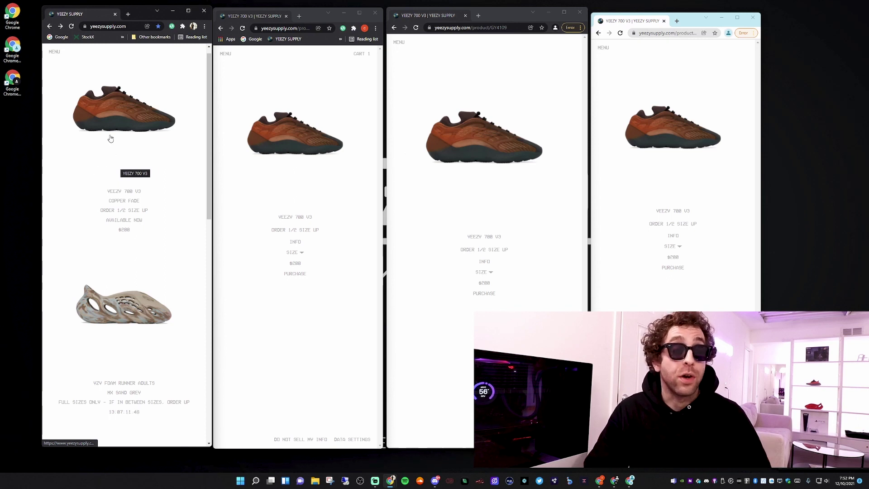
left_click(125, 159)
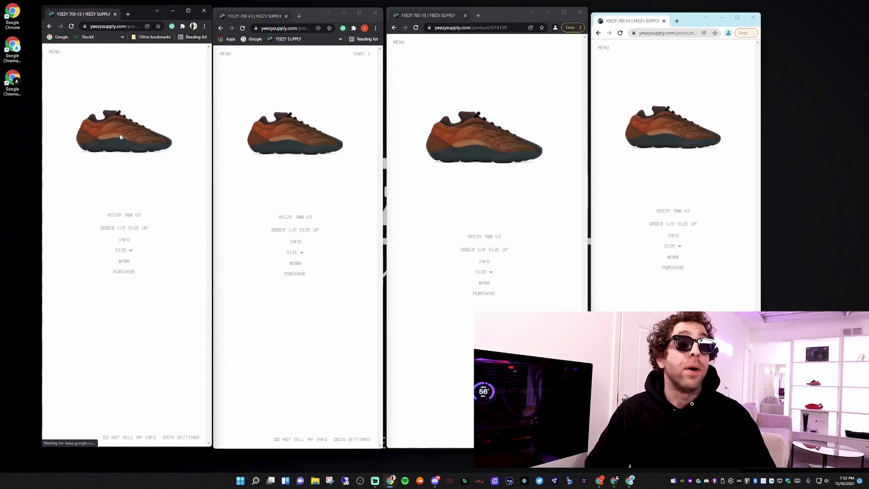
left_click(71, 26)
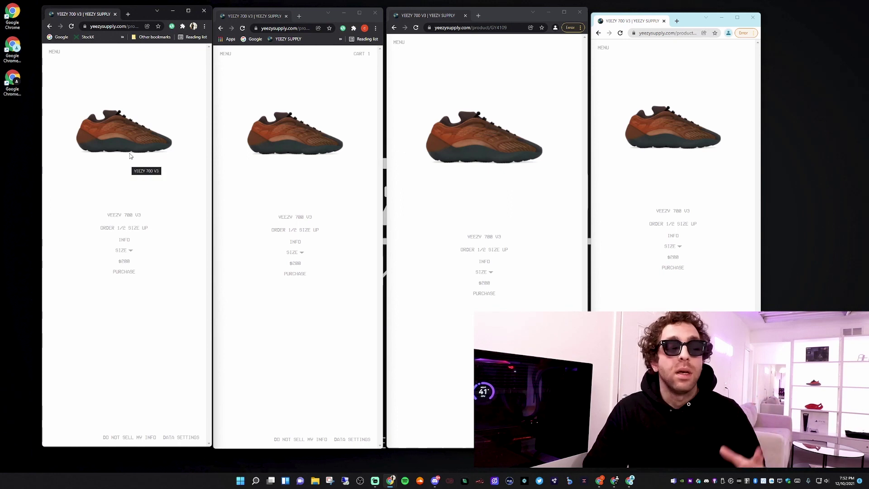
left_click(241, 28)
left_click(416, 27)
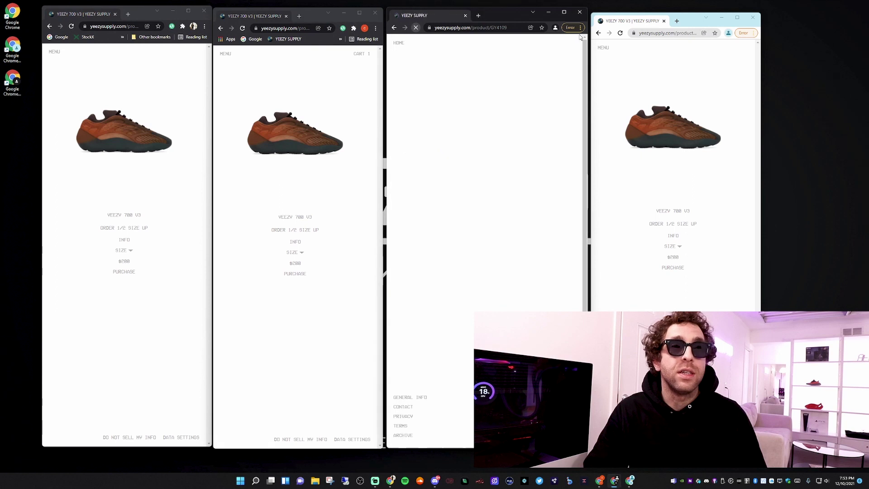
left_click(621, 34)
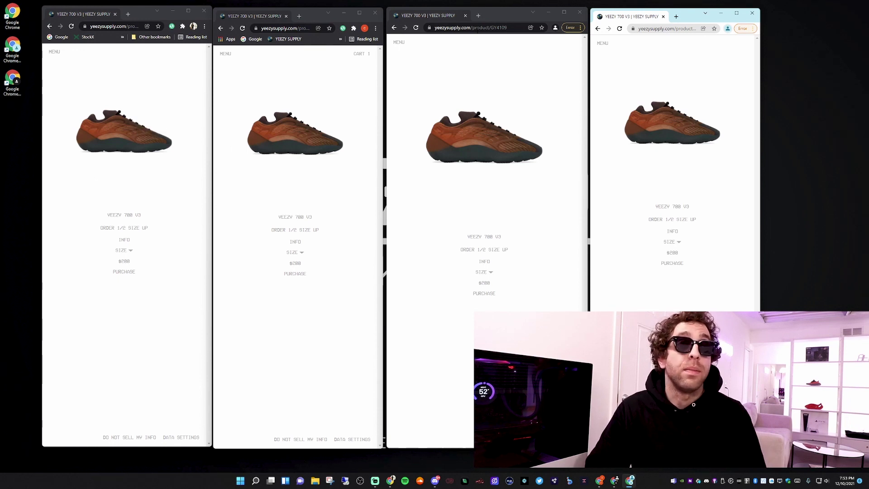
- Widen the third window and remove the Adobe Acrobat extension from Chrome
left_click(503, 18)
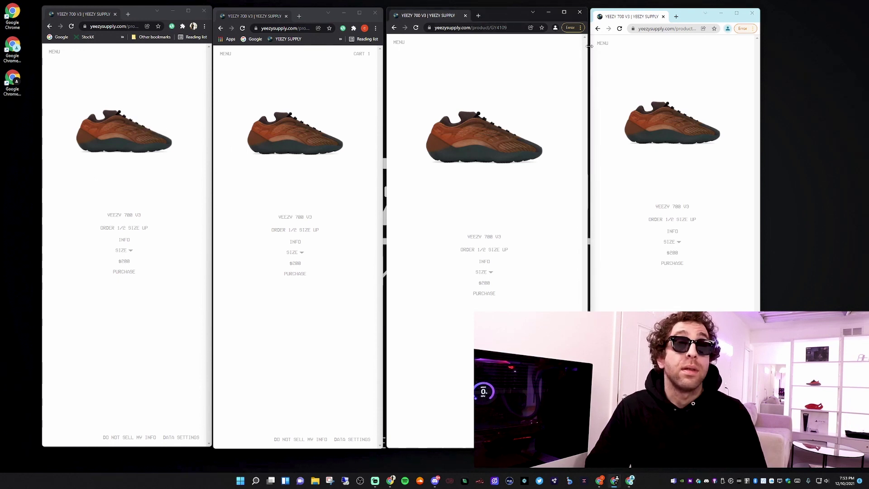
left_click_drag(590, 47, 482, 60)
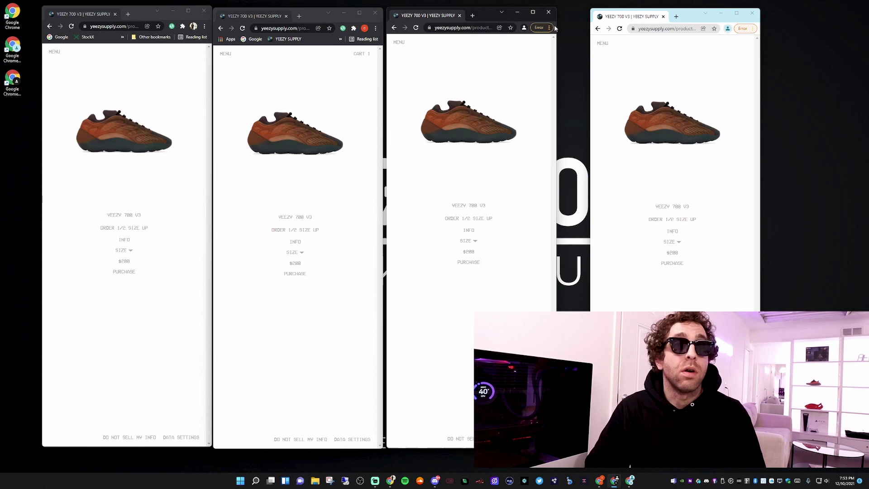
left_click(540, 28)
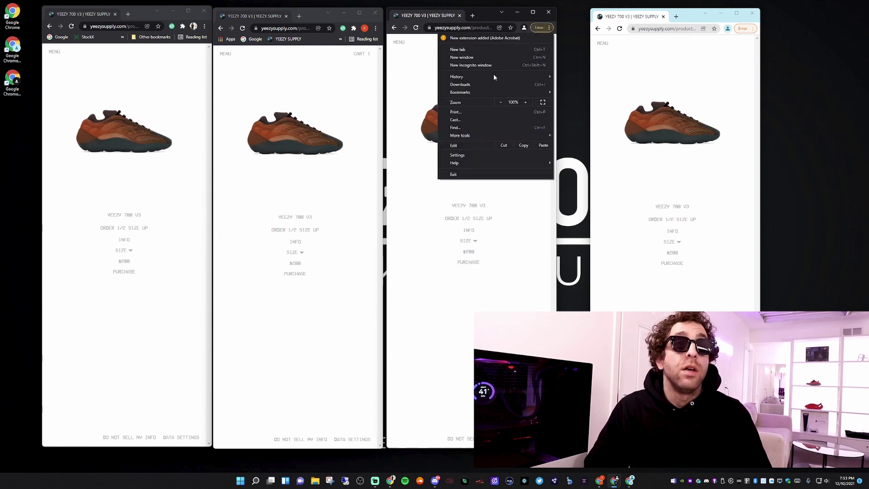
left_click(558, 31)
left_click_drag(558, 30, 675, 30)
left_click(668, 28)
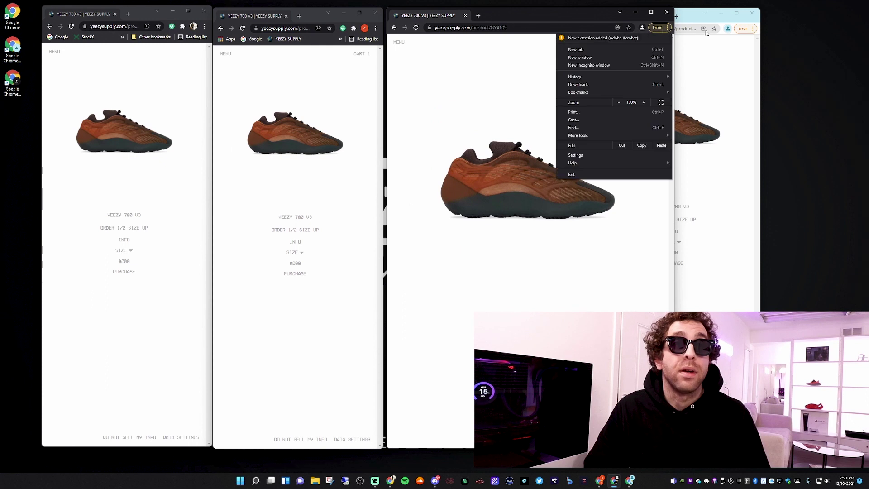
left_click(614, 39)
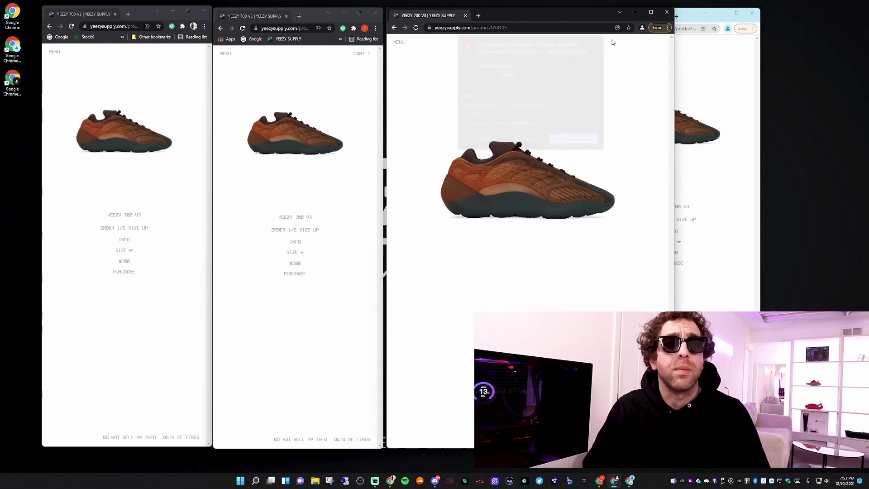
left_click(569, 143)
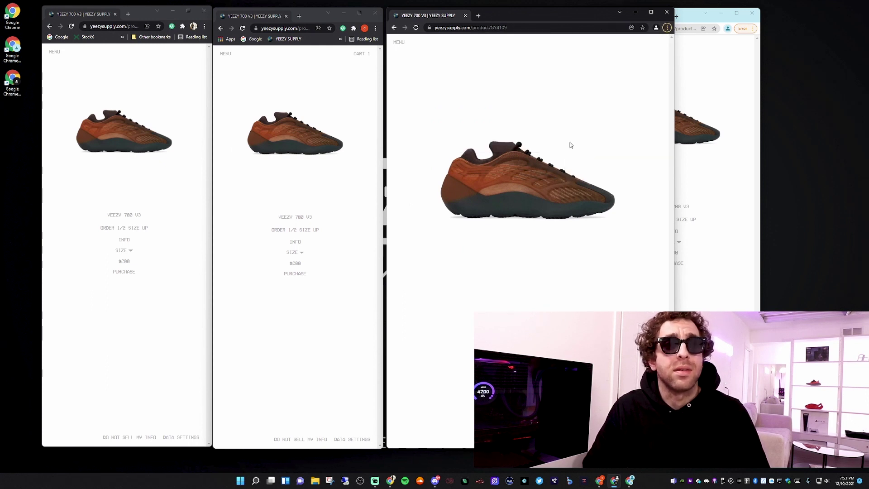
- Open the third profile's Settings page from its browser menu
left_click(668, 28)
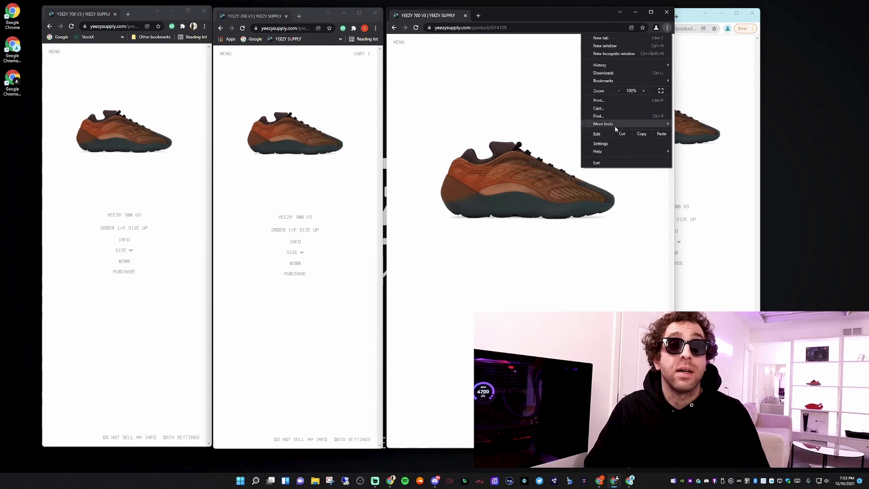
left_click(599, 143)
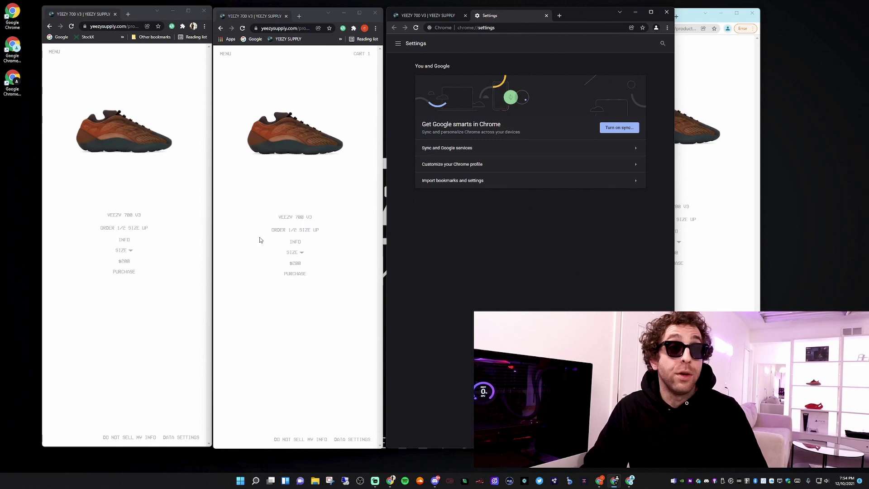
left_click(294, 252)
- Choose a shoe size in the second window and widen the Settings window leftward
left_click(298, 288)
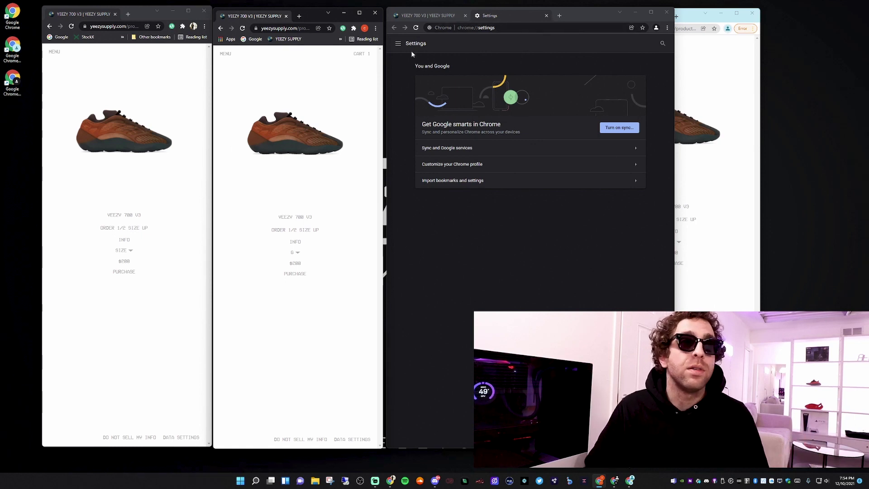
left_click_drag(385, 49, 144, 49)
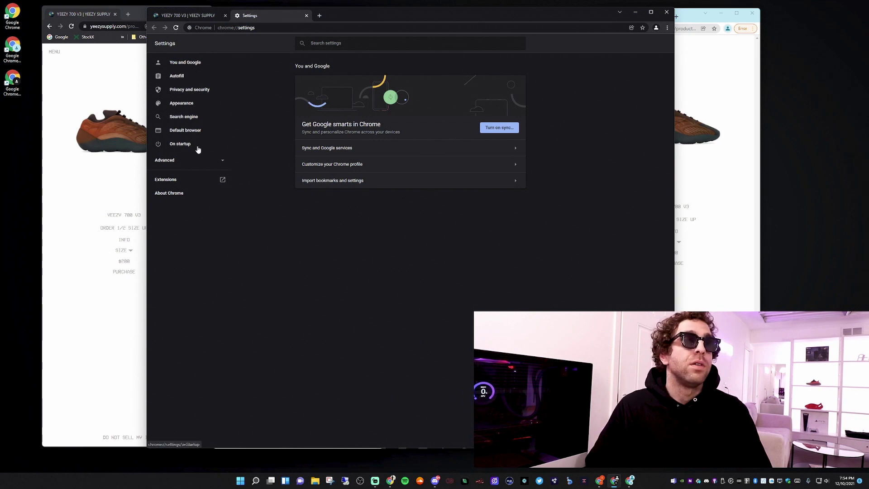
- Check Autofill's Payment methods and cancel the Add card form without saving a card
left_click(194, 77)
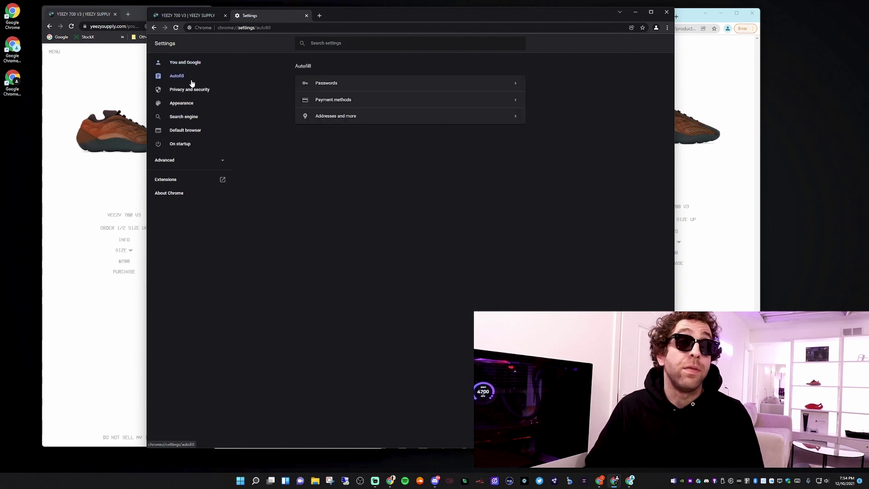
left_click(345, 101)
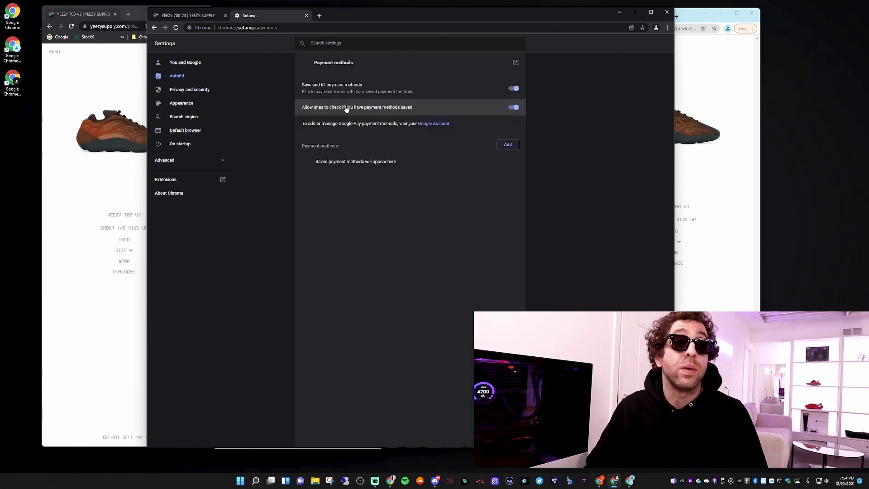
left_click(512, 148)
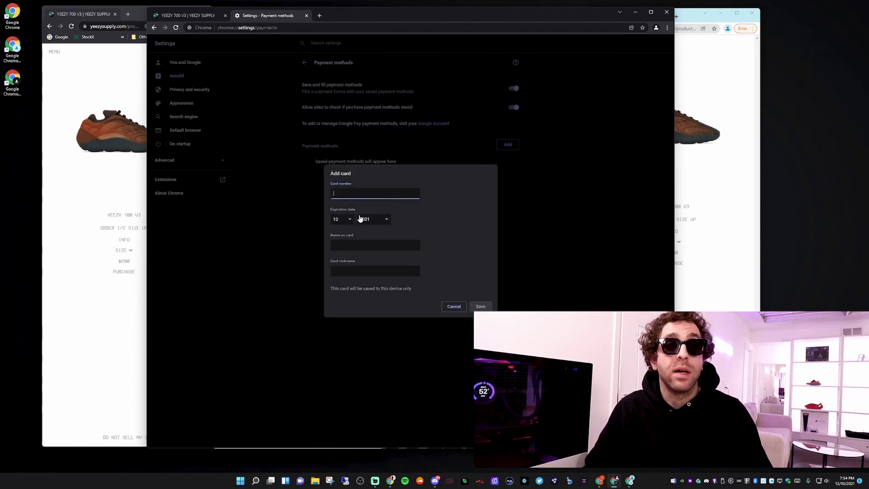
left_click(457, 307)
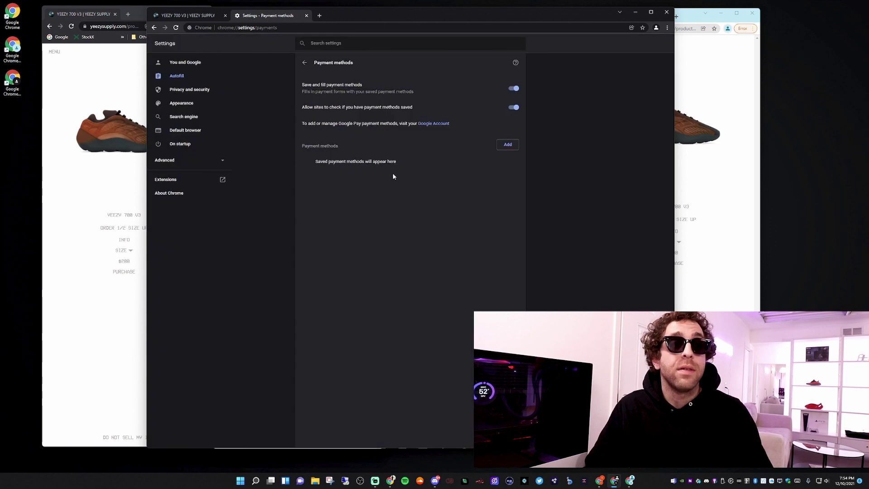
left_click(304, 62)
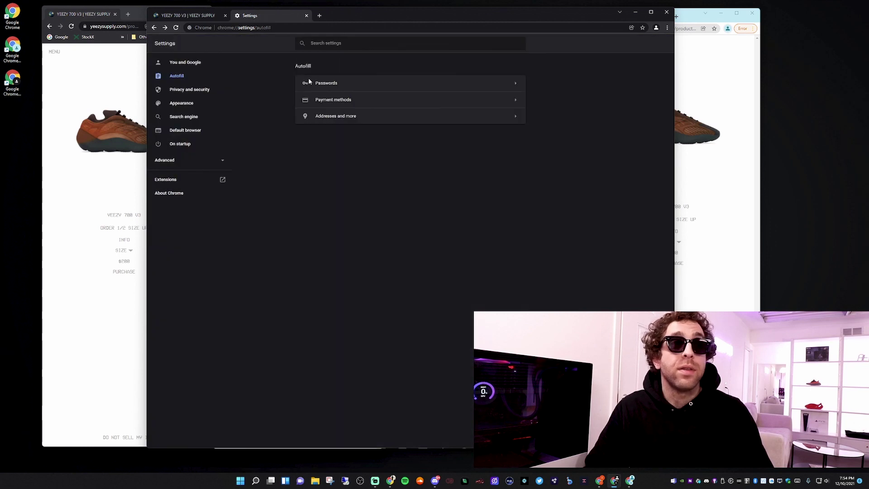
- Add and save a new United States address under Addresses and more
left_click(357, 116)
left_click(506, 112)
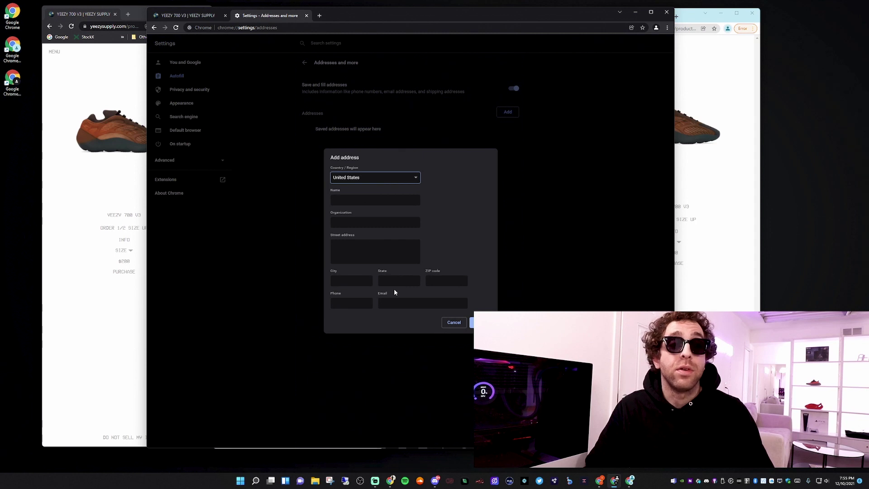
left_click(473, 323)
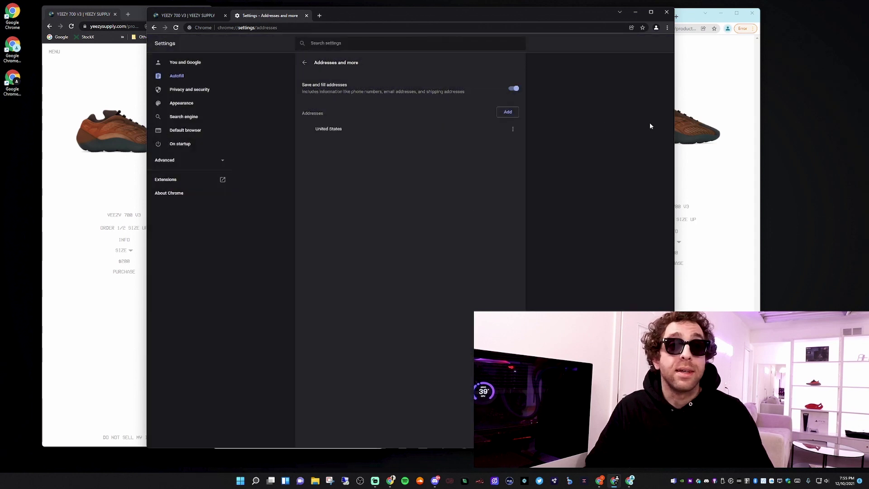
- Bring the fourth profile window to the front and move it left
right_click(495, 123)
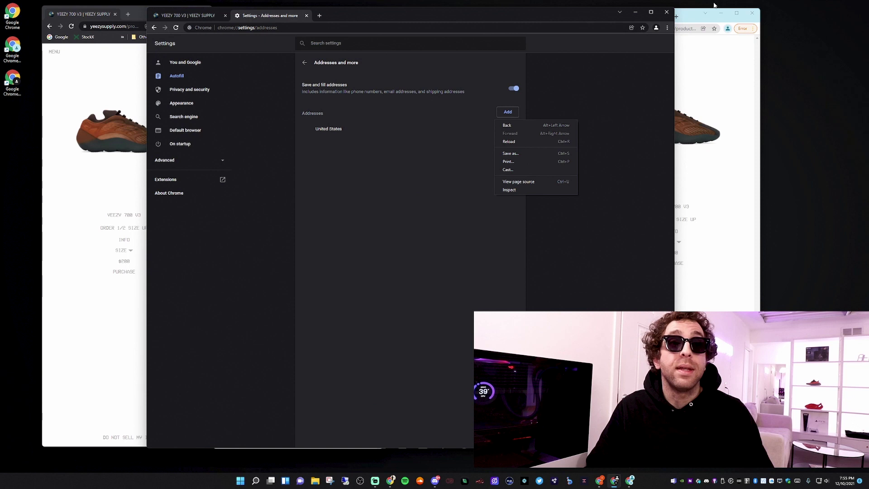
left_click(690, 18)
left_click_drag(689, 18, 602, 46)
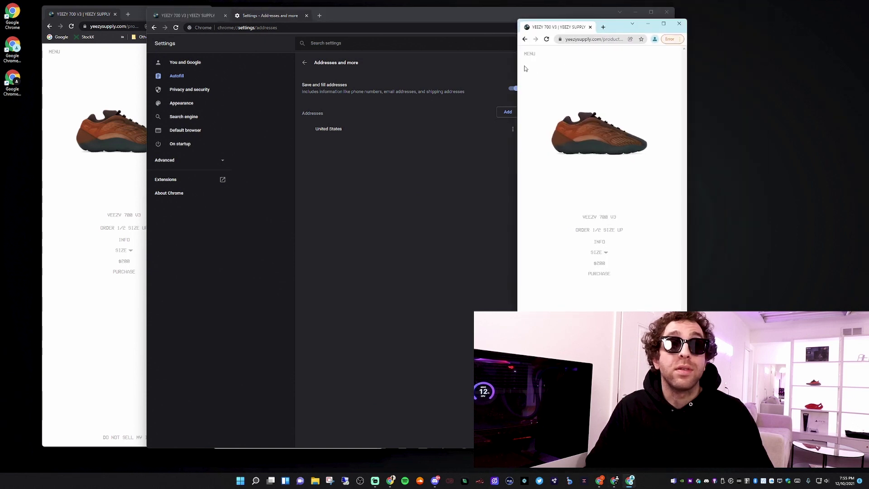
- Widen the fourth window and remove the Adobe Acrobat extension from its error alert
left_click_drag(519, 65, 322, 66)
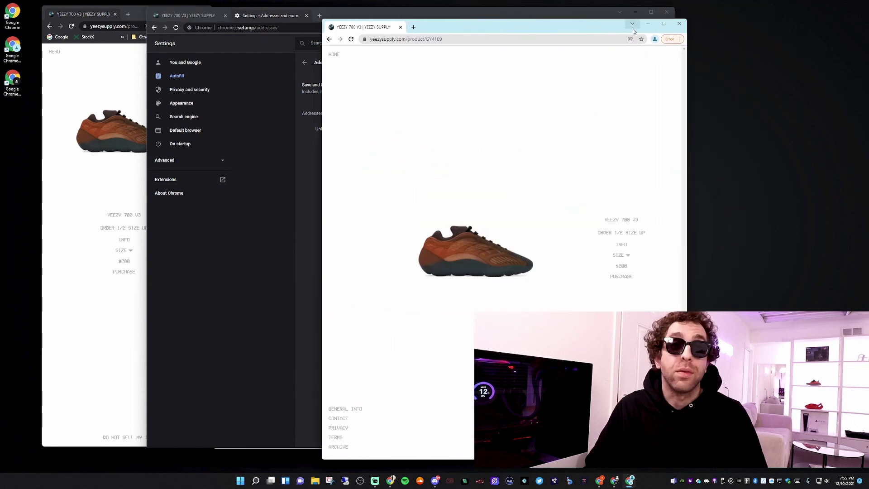
left_click(671, 39)
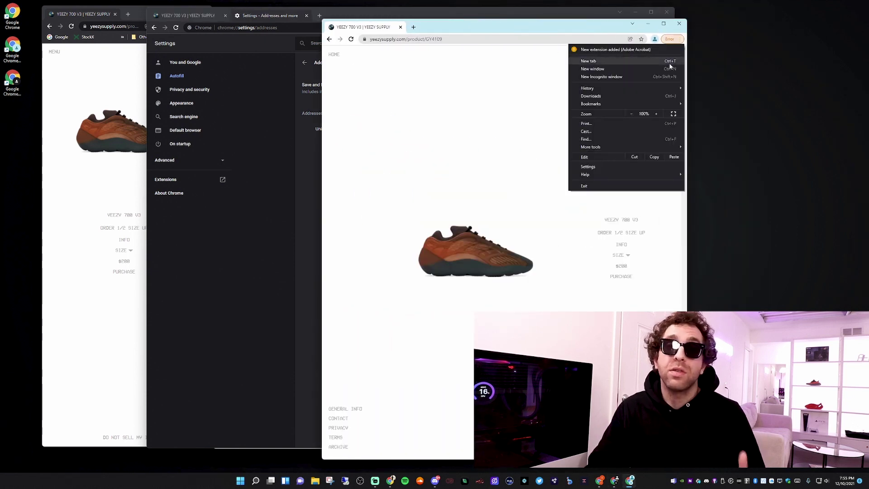
left_click(652, 49)
left_click(557, 155)
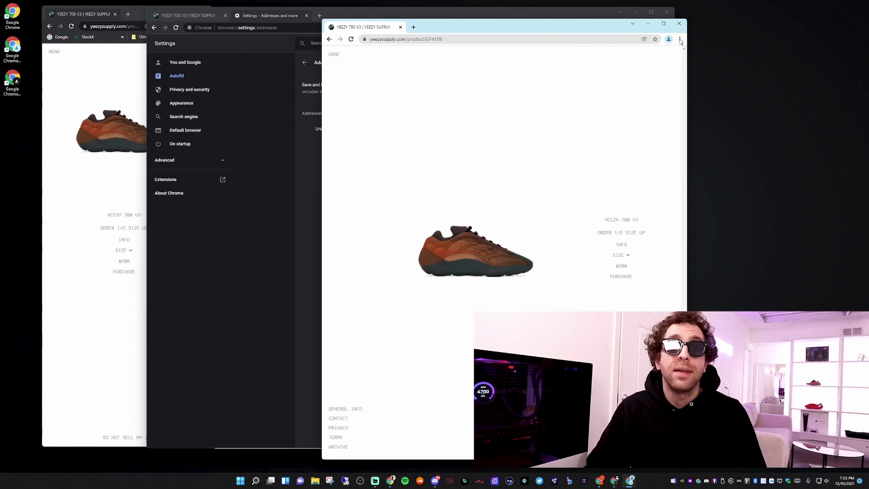
- Open this window's Settings on the Autofill section
left_click(679, 43)
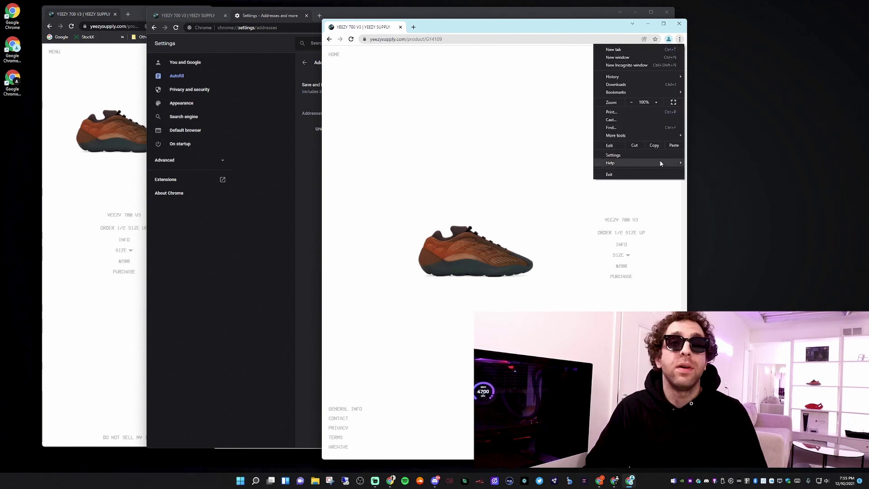
left_click(638, 156)
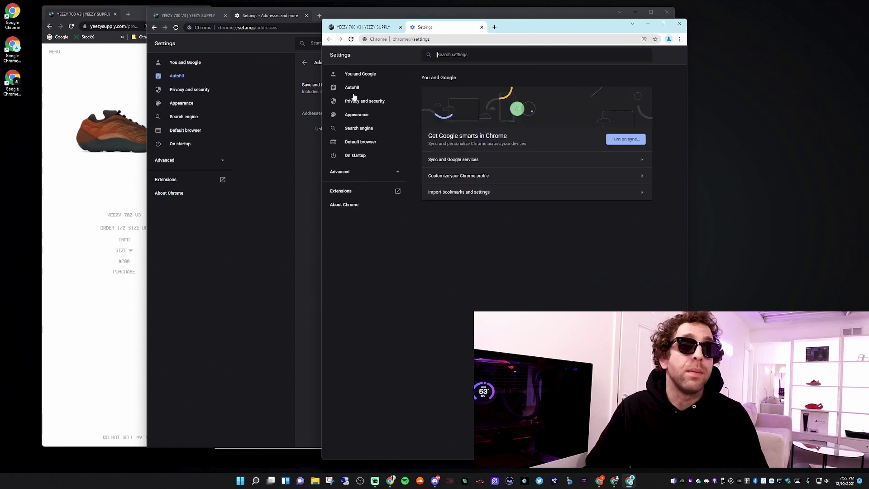
left_click(355, 87)
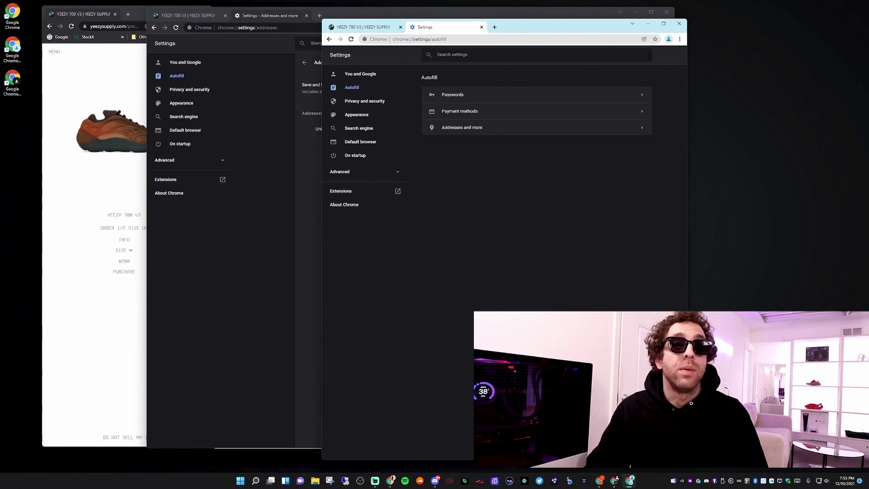
- Visit Autofill's payment methods, start a new card, then cancel back to Autofill
left_click(680, 39)
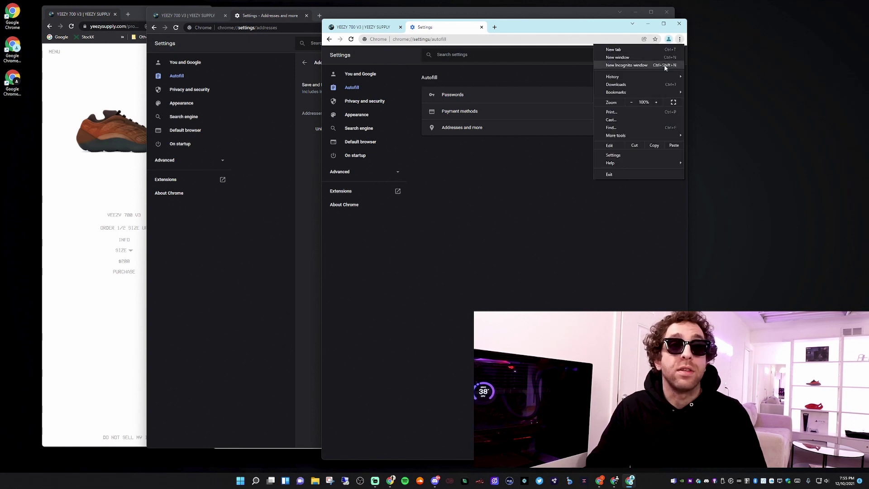
left_click(626, 153)
left_click(352, 87)
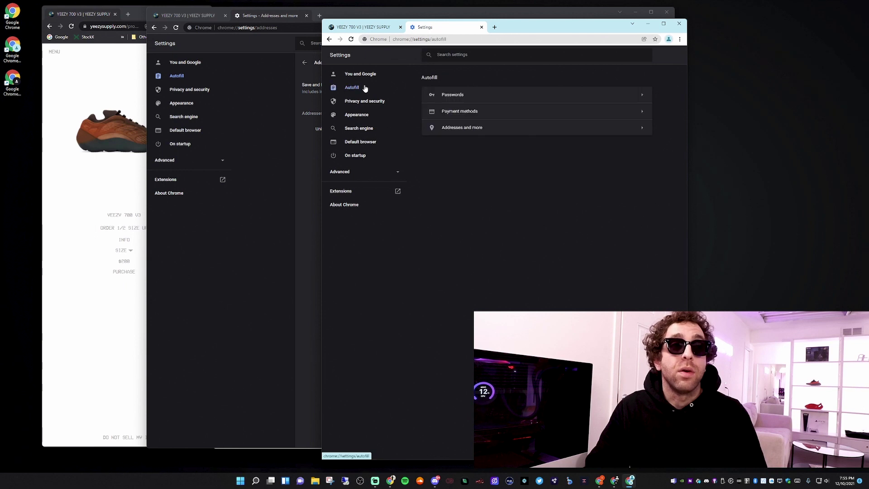
left_click(480, 111)
left_click(634, 156)
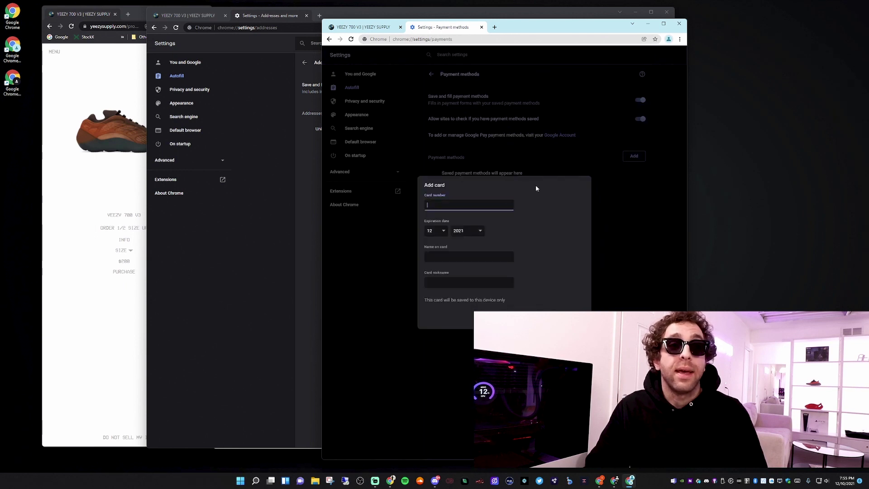
key("Escape")
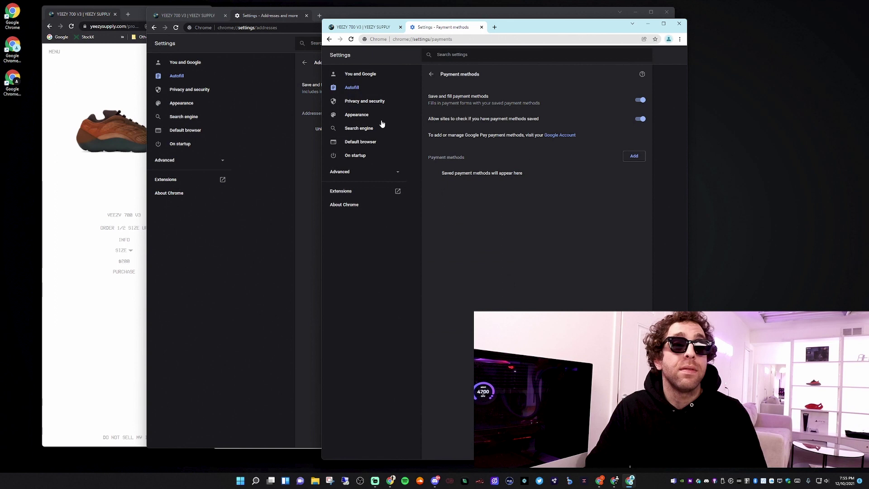
left_click(364, 89)
- Enter a new United States address with a name under Addresses and save it
left_click(467, 129)
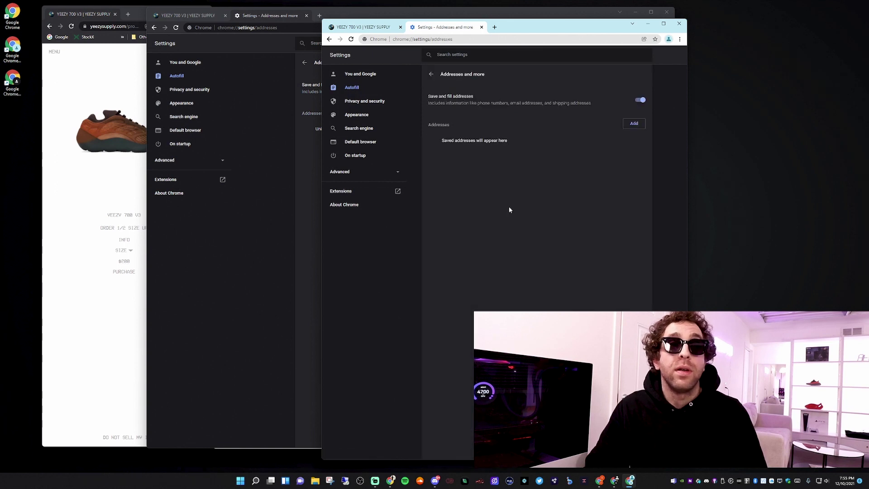
left_click(625, 124)
left_click(478, 211)
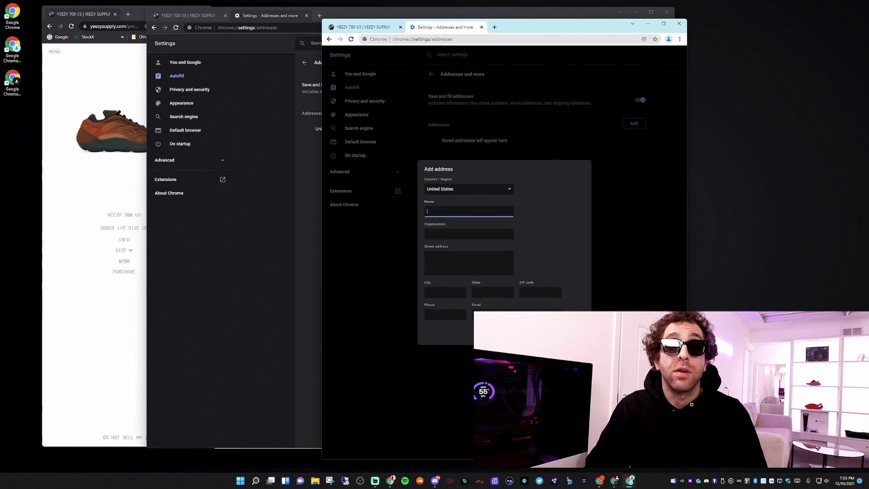
left_click(571, 332)
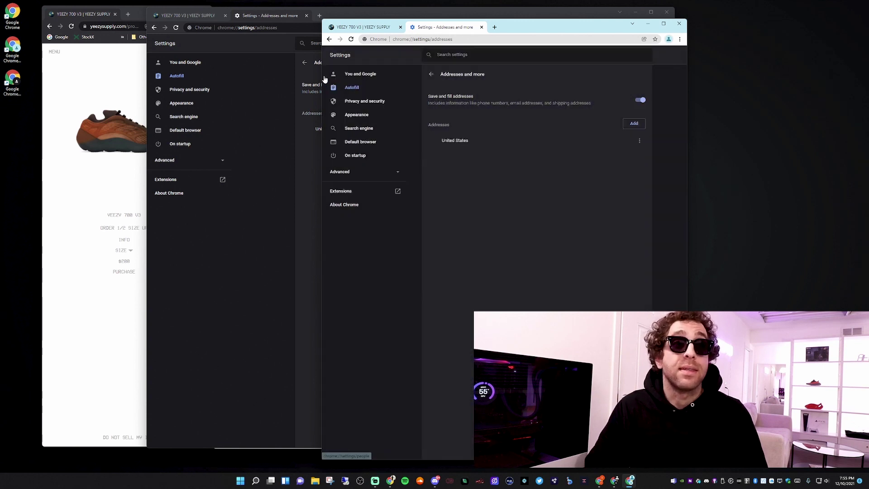
- Move the Settings windows aside and switch the third and fourth windows to their Yeezy Supply tabs
left_click_drag(544, 27, 763, 21)
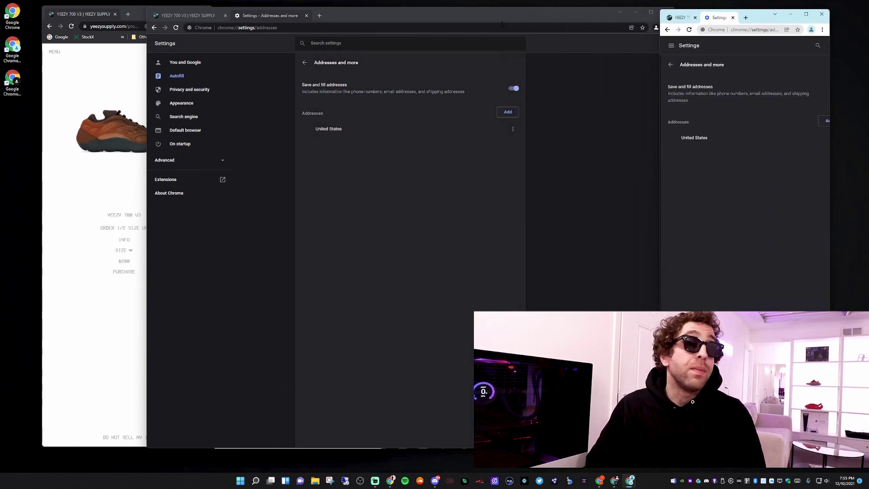
left_click(269, 41)
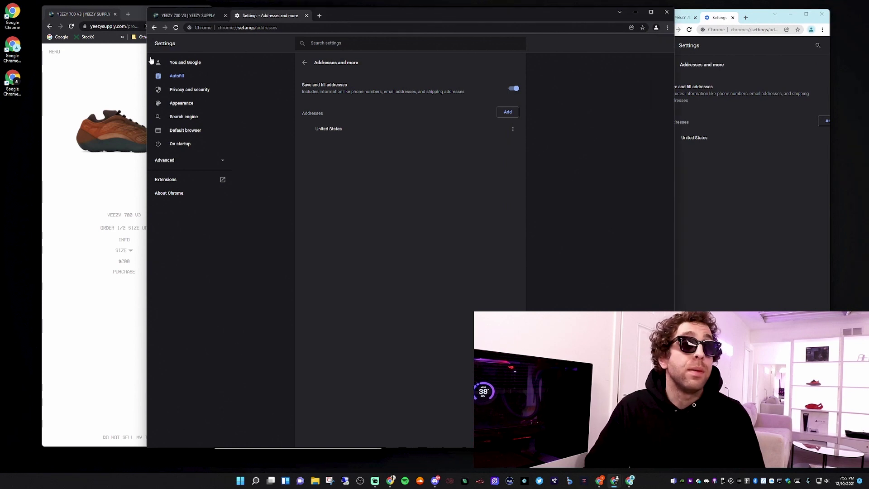
left_click_drag(145, 56, 505, 56)
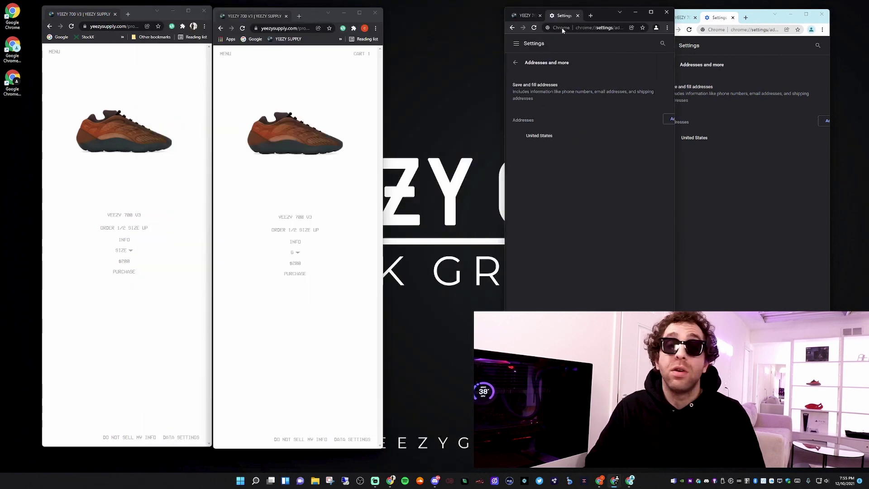
left_click_drag(605, 15, 572, 14)
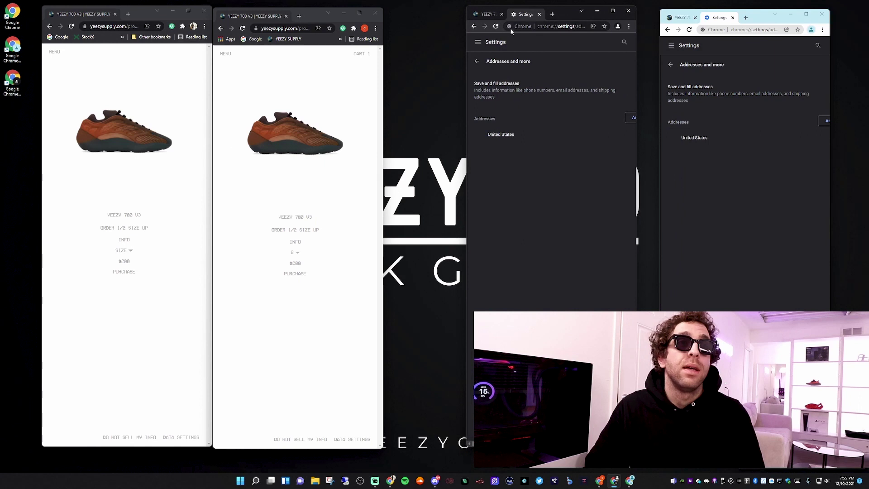
left_click(491, 15)
left_click(682, 18)
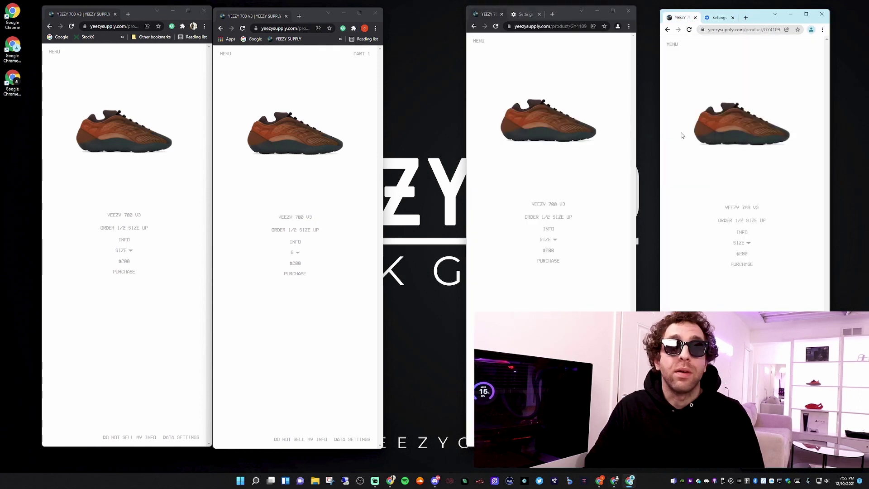
- Line up all four product-page windows side by side in a row
left_click_drag(575, 16, 491, 15)
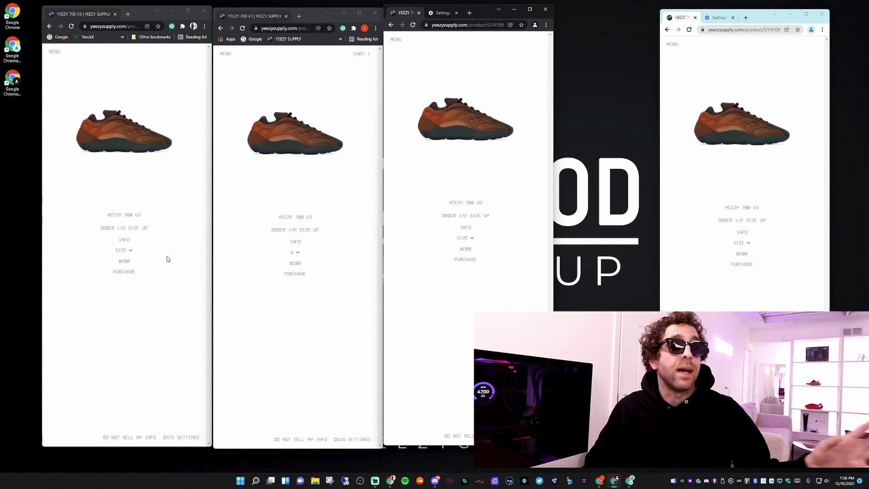
left_click_drag(143, 20, 131, 15)
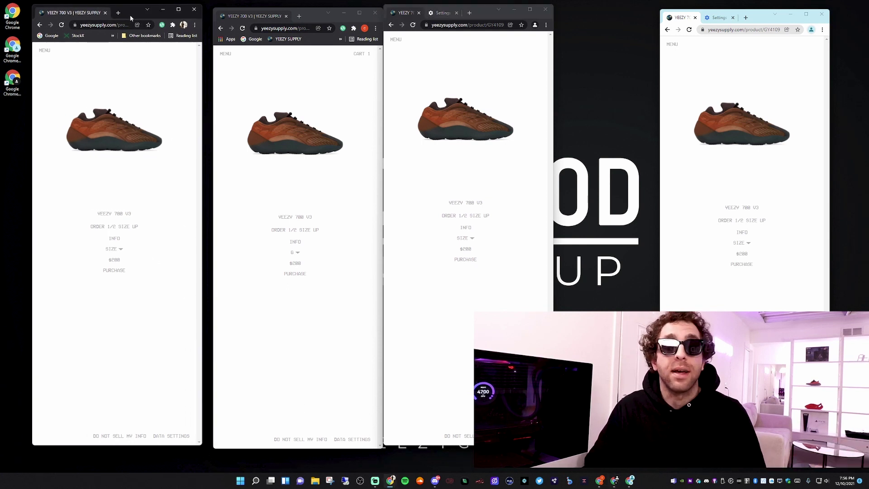
left_click_drag(308, 17, 301, 14)
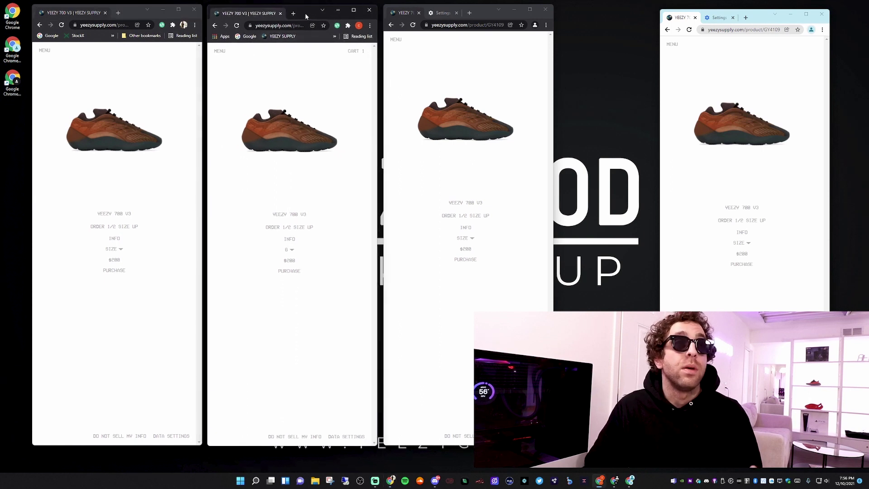
left_click_drag(486, 17, 481, 17)
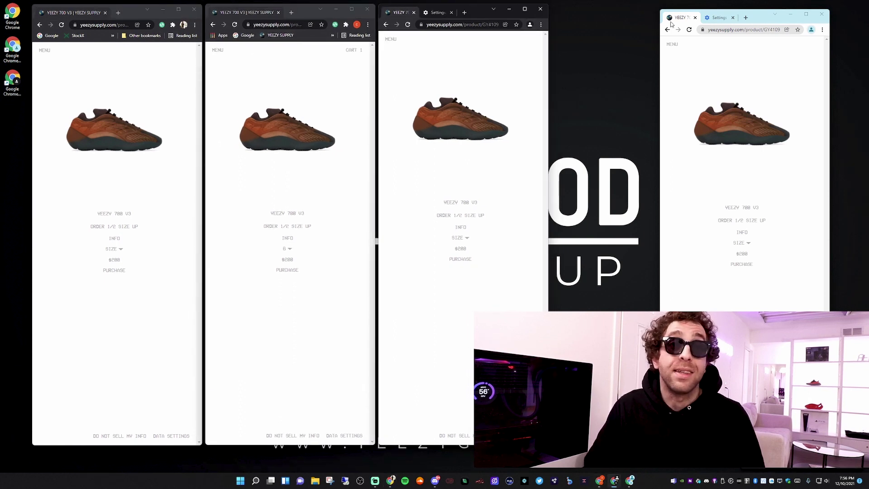
left_click_drag(757, 23, 647, 18)
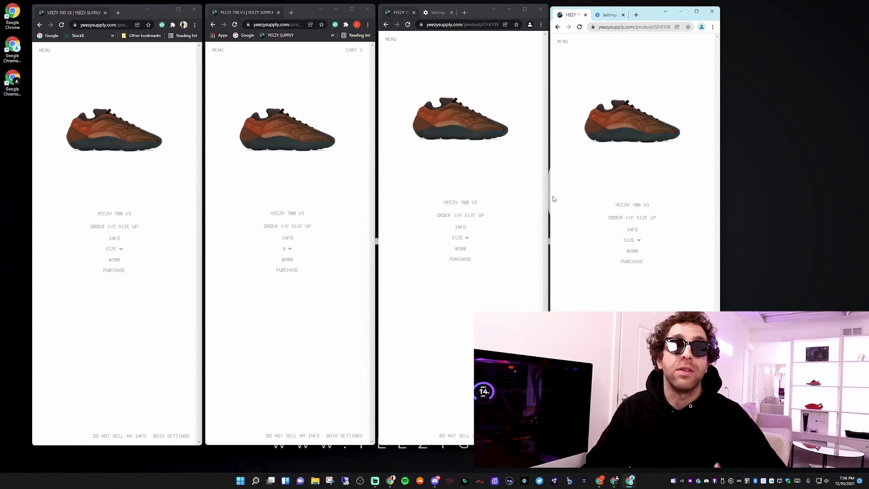
- Choose size 11 and purchase the Yeezy 700 V3 in the third window
left_click(467, 242)
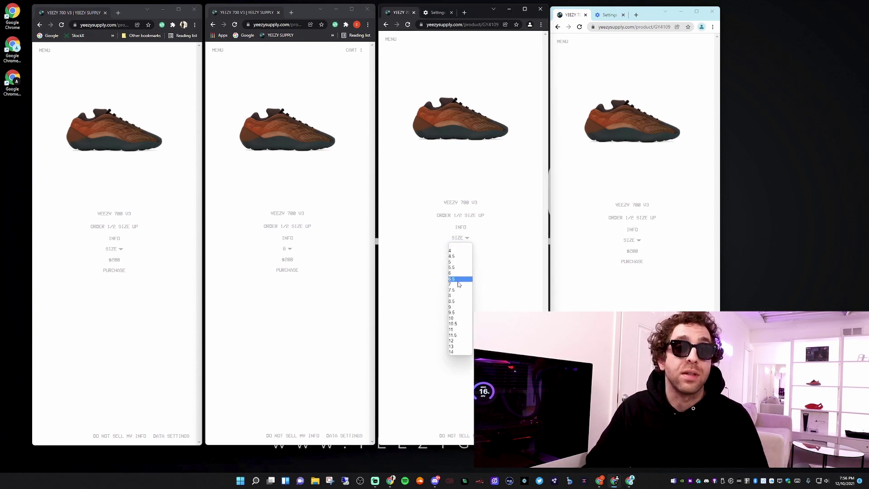
left_click(462, 330)
left_click(456, 255)
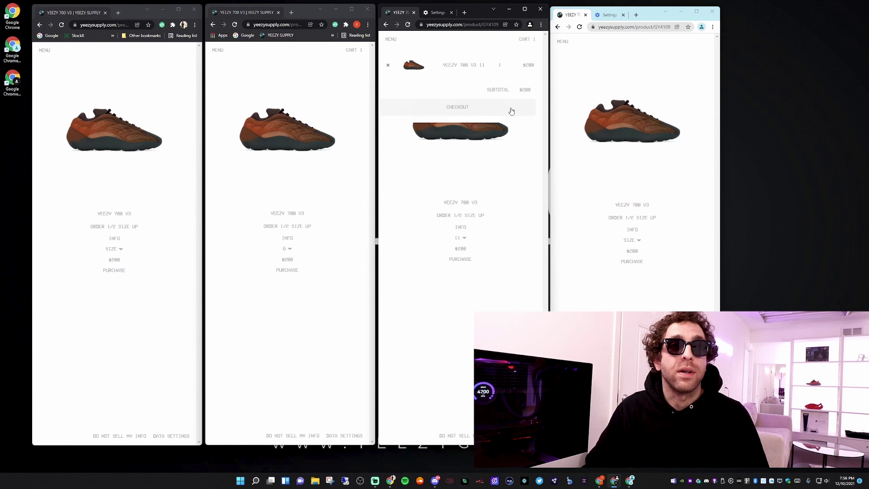
- Check the second window's size choices, then reload the third window's product page
left_click(288, 249)
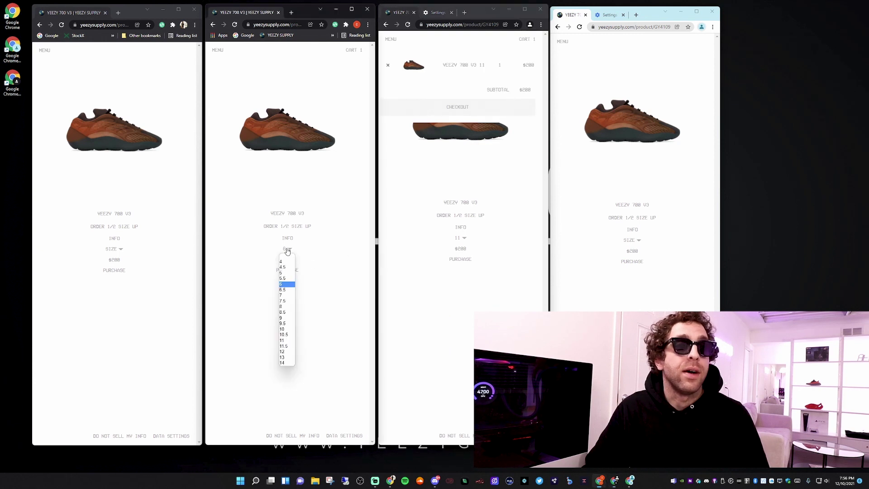
left_click(290, 275)
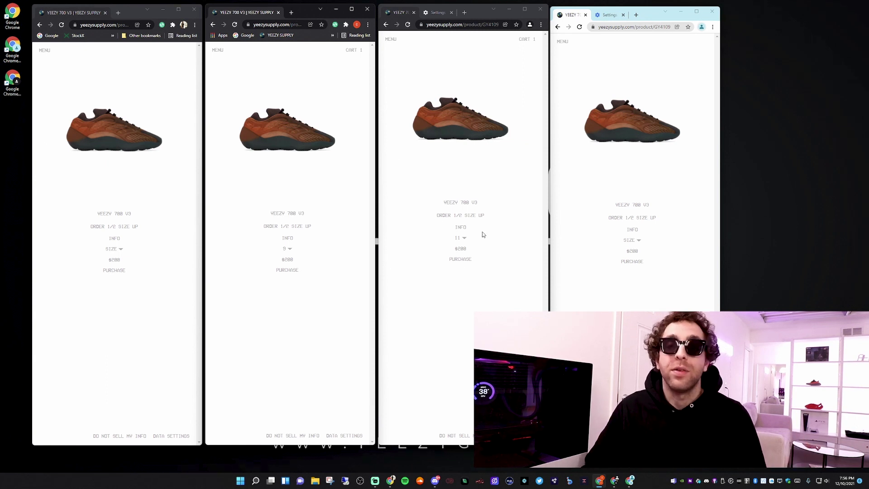
left_click(407, 26)
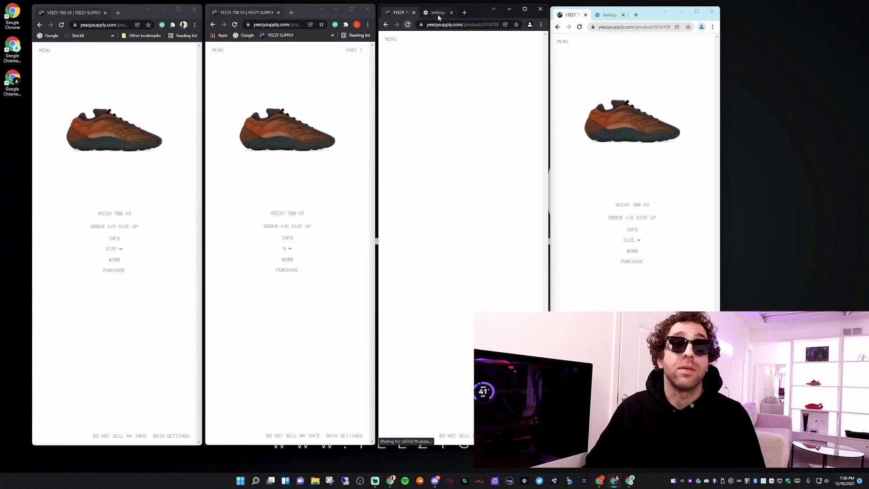
- Open Settings from the third window and widen it to show the full sidebar
left_click(541, 26)
left_click(476, 149)
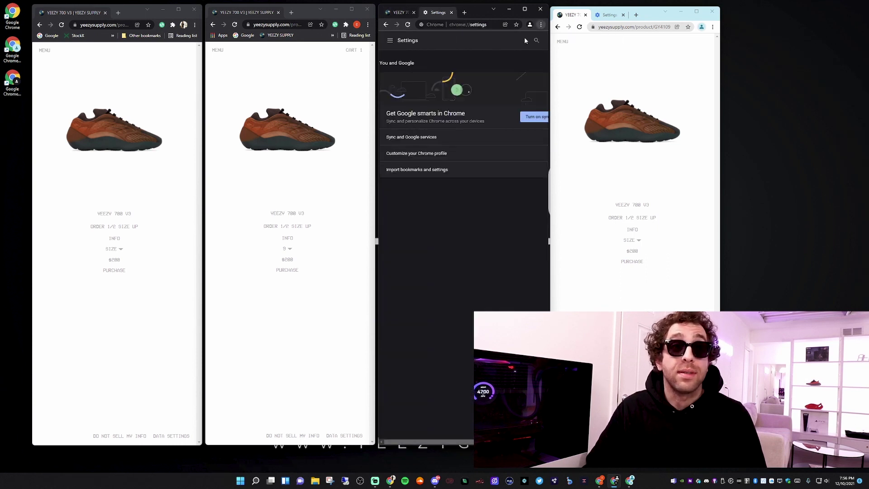
left_click_drag(548, 101, 781, 77)
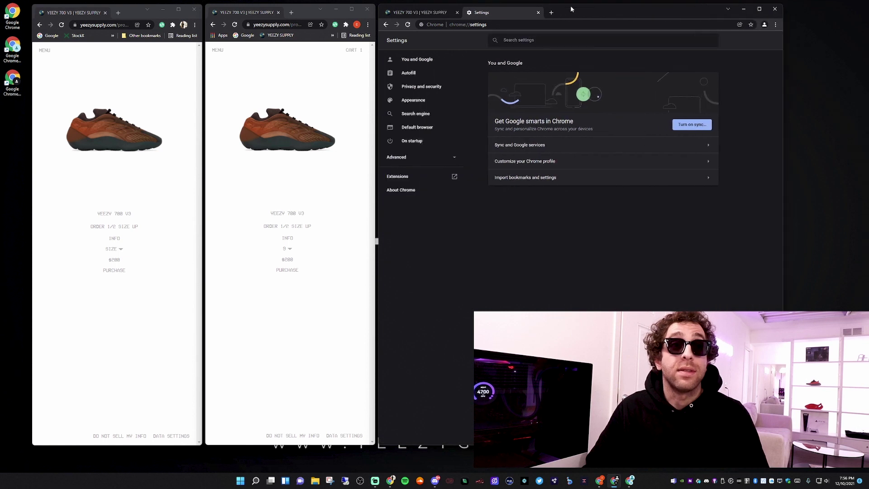
type("d")
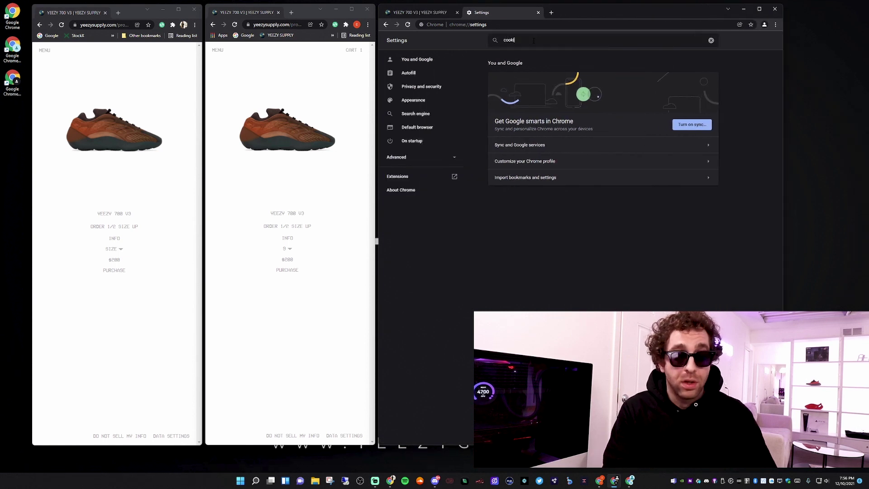
type("es")
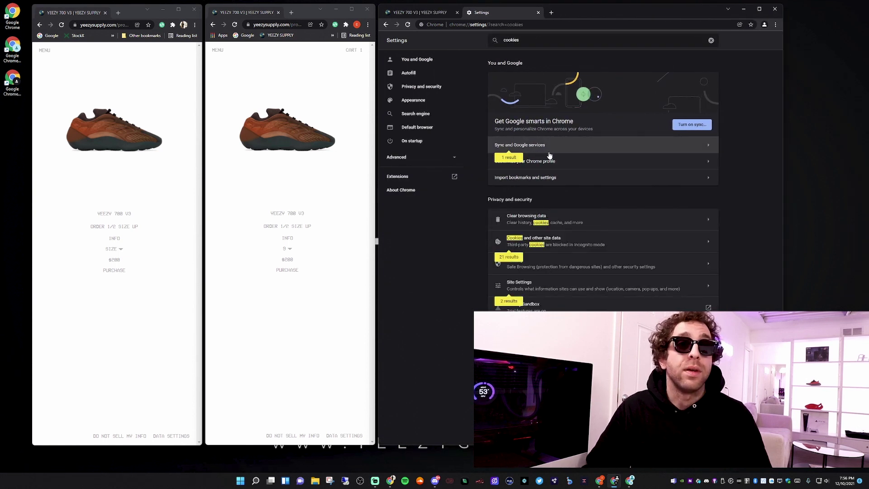
- Clear browsing data with the time range set to All time
left_click(557, 220)
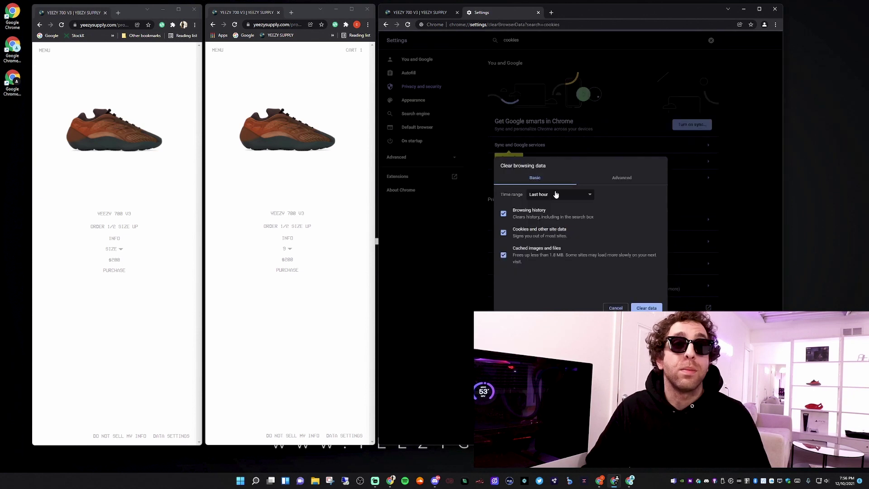
left_click(555, 197)
left_click(541, 231)
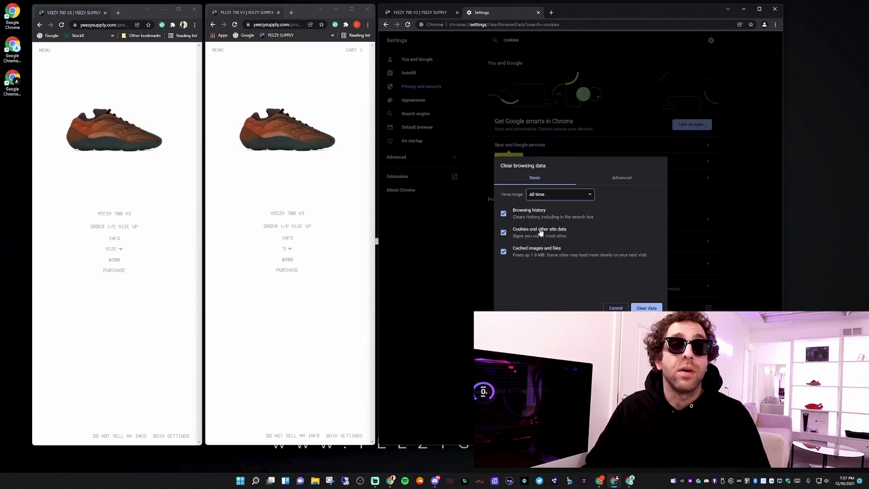
left_click(615, 179)
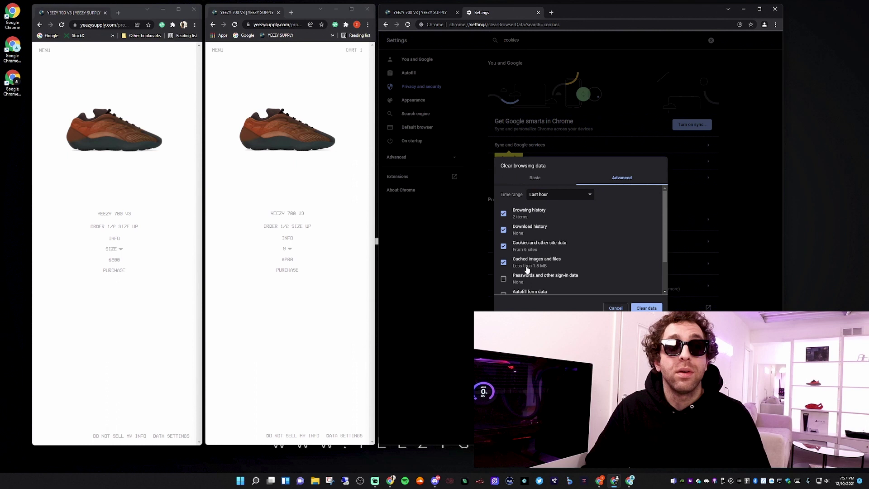
left_click(536, 178)
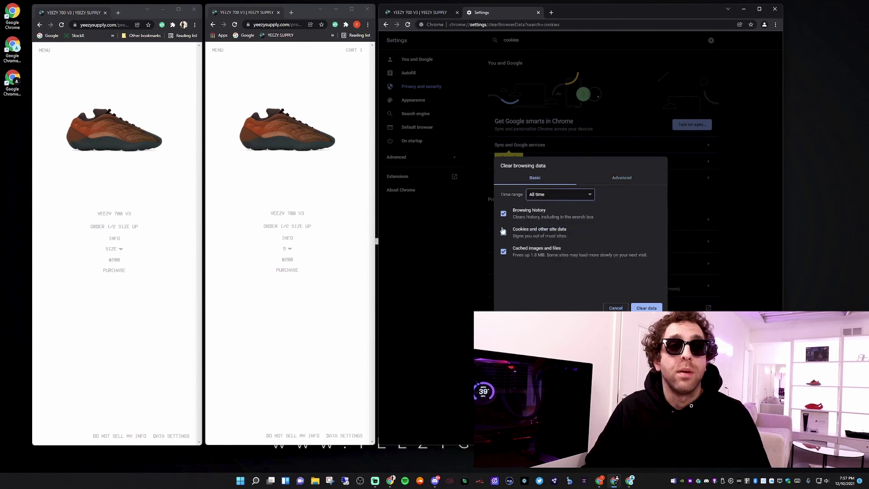
left_click(648, 308)
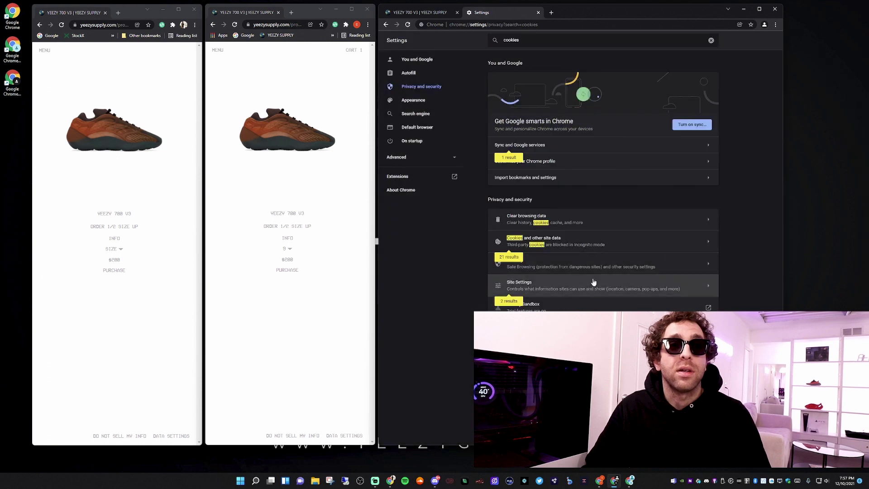
- Return the third window to the Yeezy Supply tab and narrow it to reveal the fourth window
left_click(434, 12)
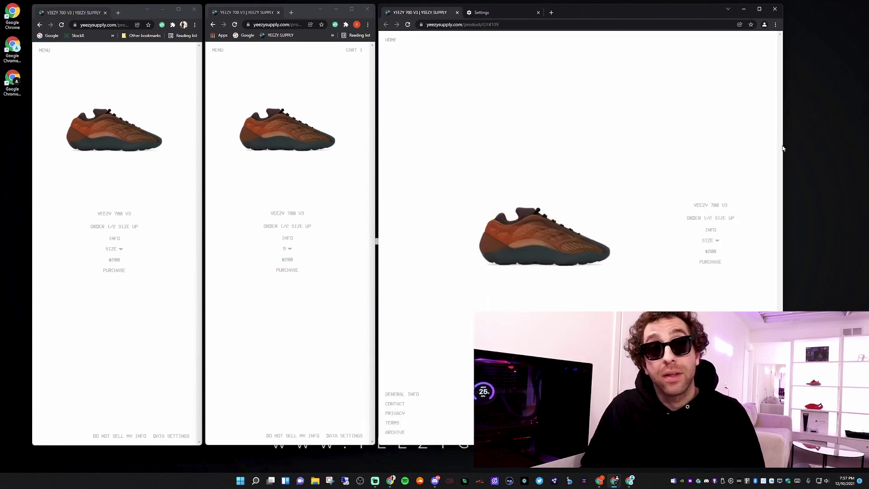
left_click_drag(783, 145, 549, 139)
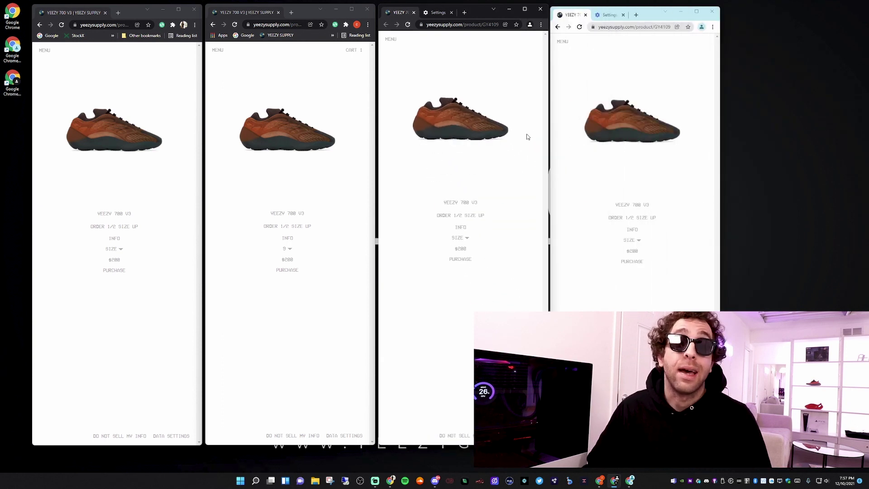